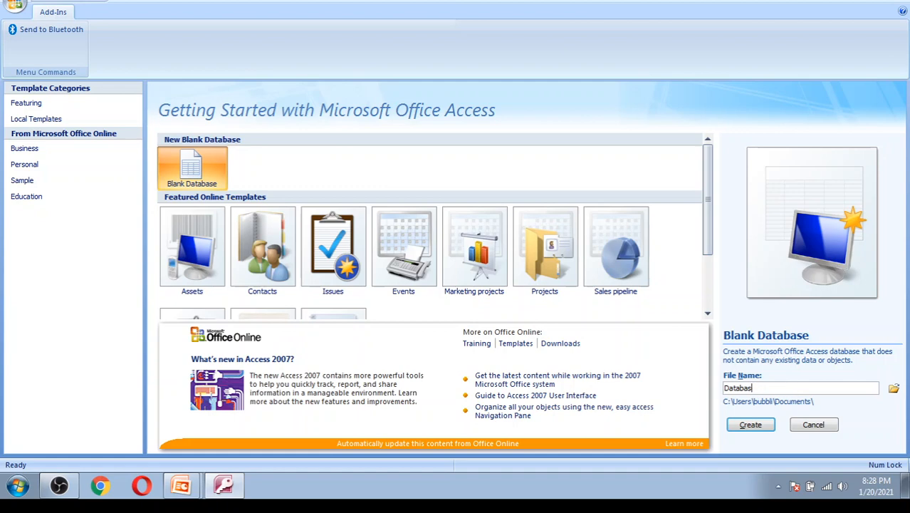
key("BackSpace")
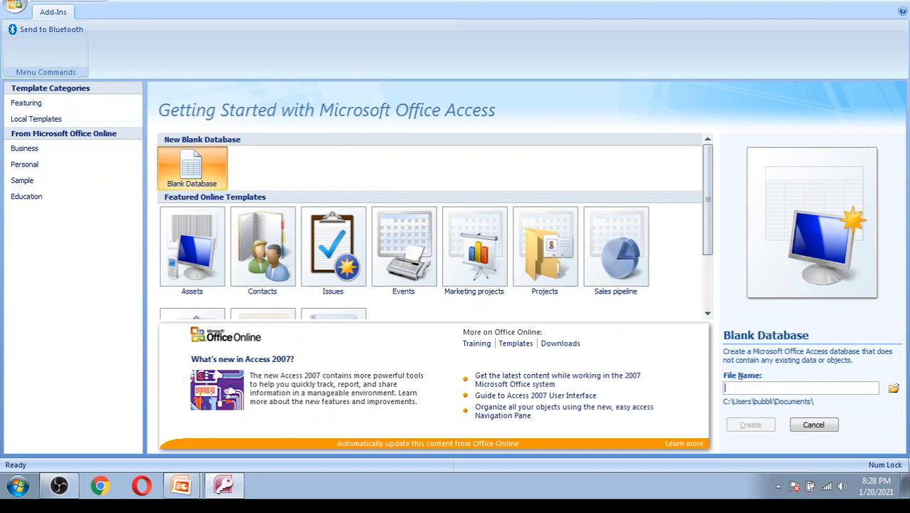
- Create a blank database named 'd', which opens an empty Table1 in Datasheet view
type("d")
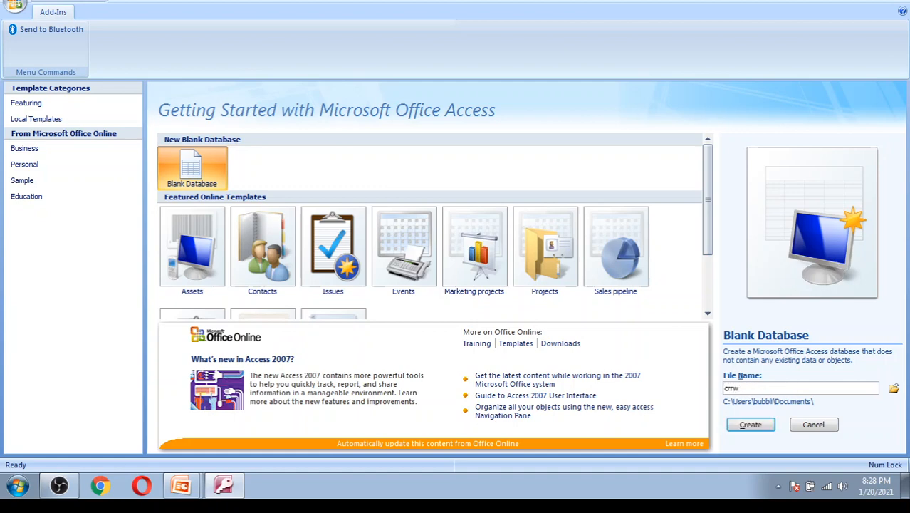
left_click(766, 426)
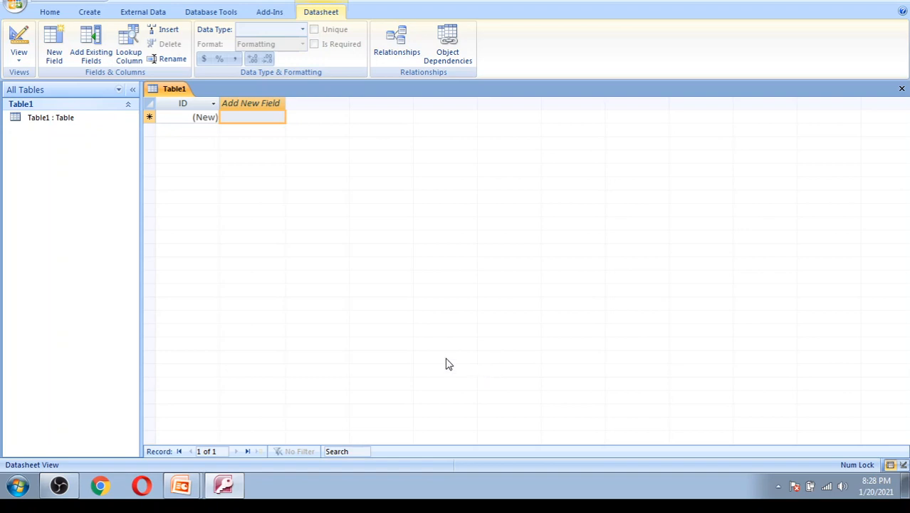
- Switch Table1 to Design view, saving the table as Table123
left_click(19, 62)
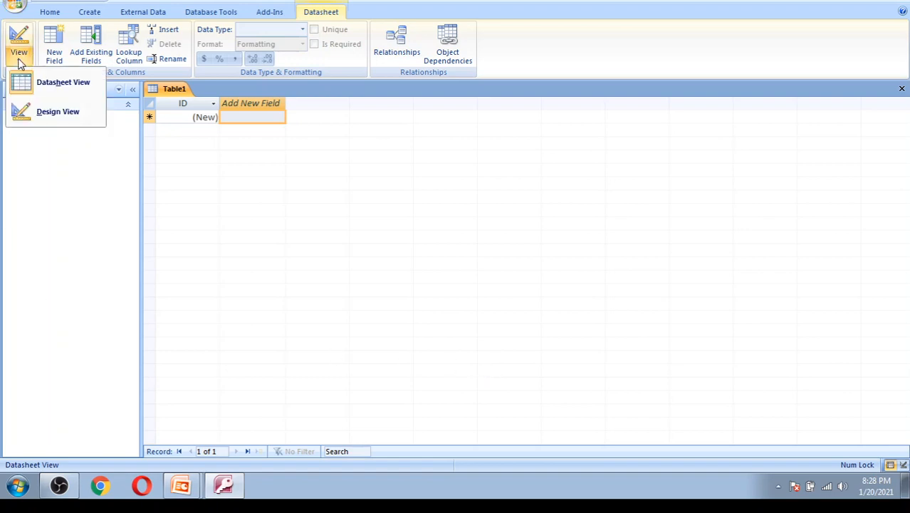
left_click(62, 120)
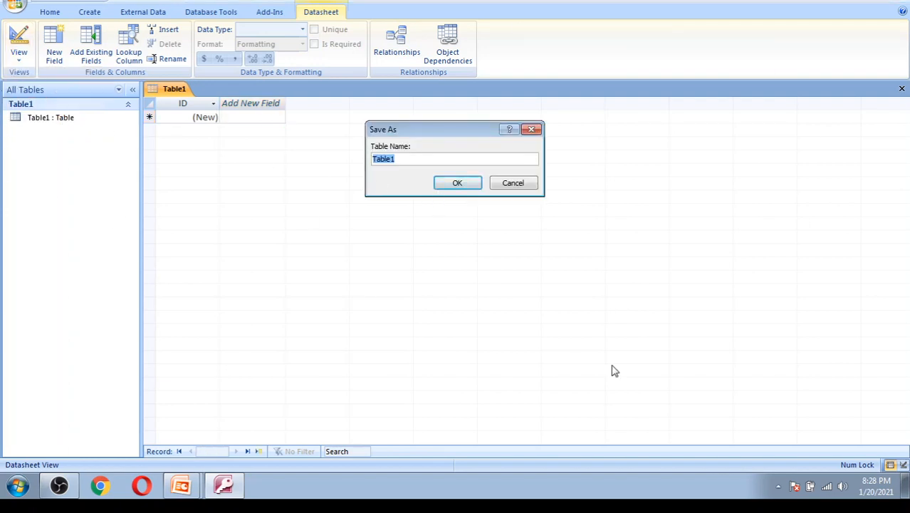
left_click(407, 159)
type("23")
left_click(457, 184)
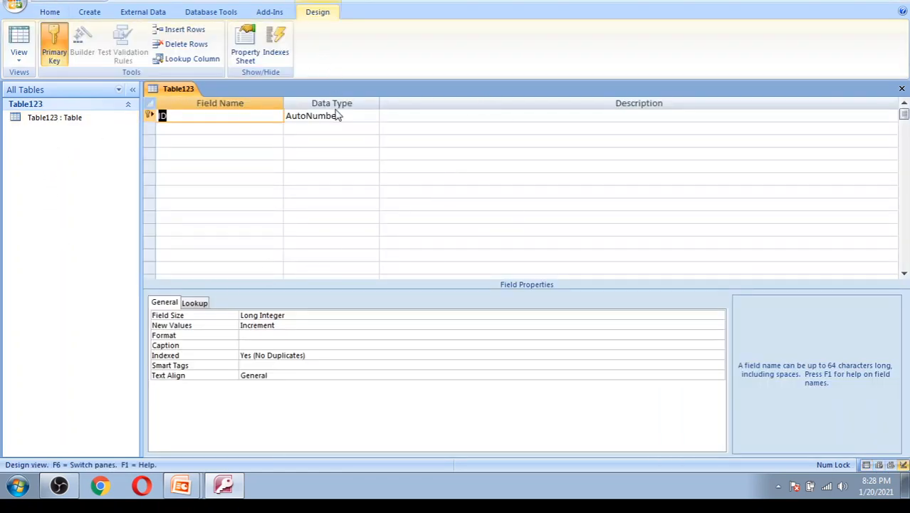
- Add the name and city fields as Text below ID, dismissing the reserved-word warning
left_click(277, 129)
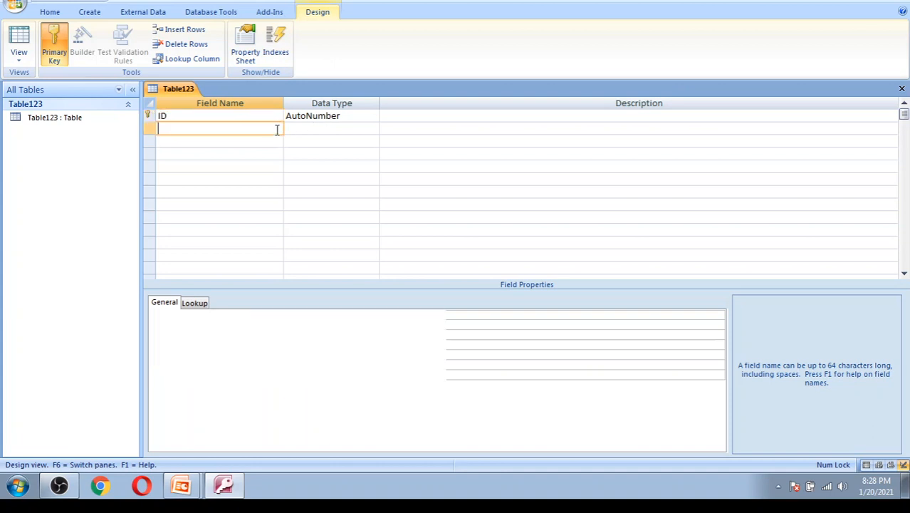
type("nam")
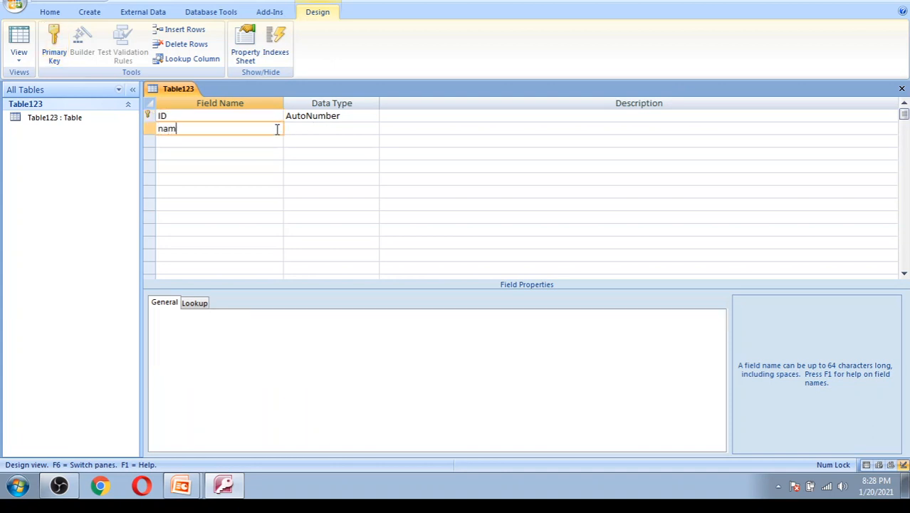
type("e")
left_click(317, 130)
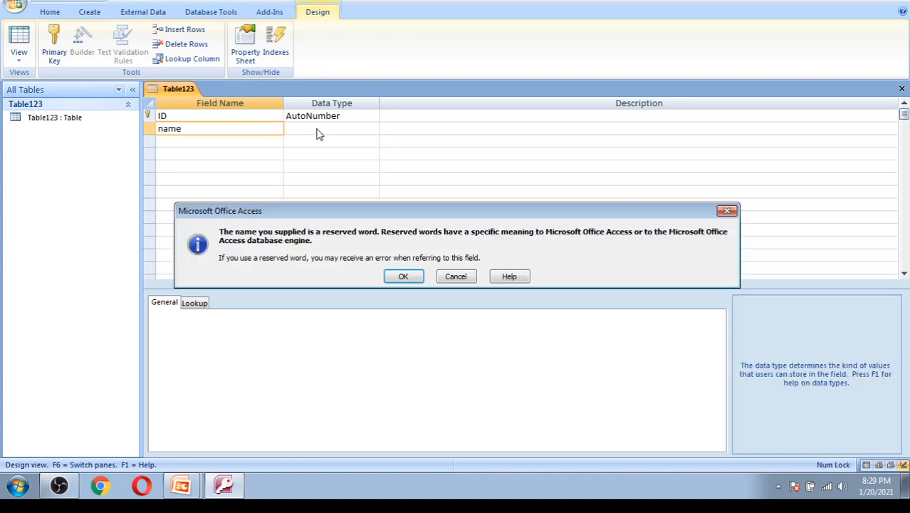
left_click(402, 277)
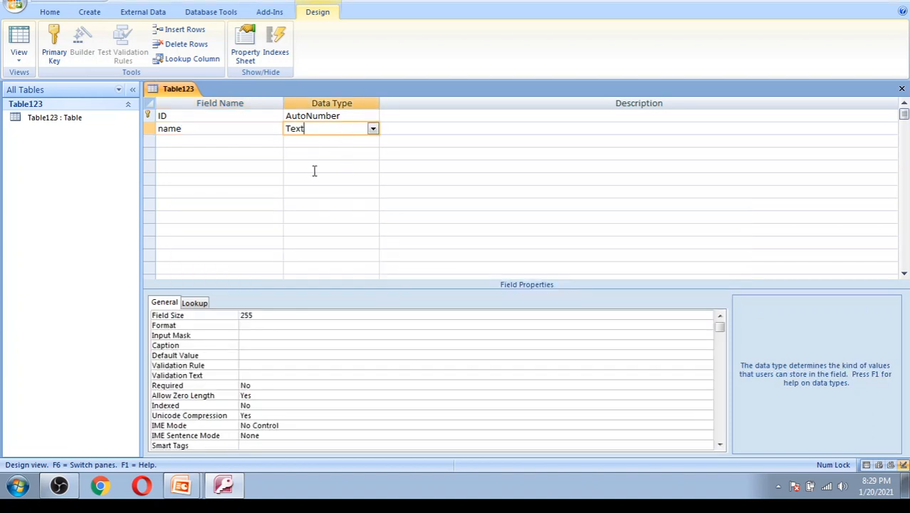
left_click(232, 141)
type("city")
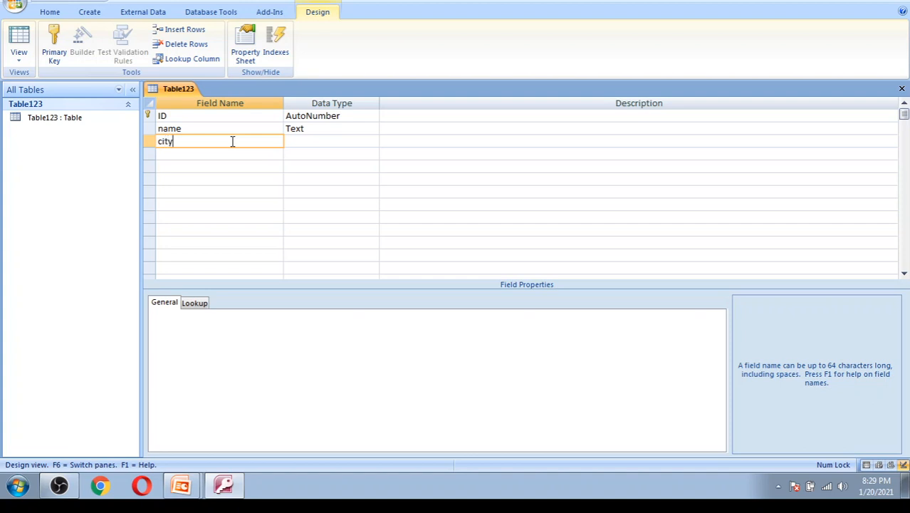
left_click(330, 141)
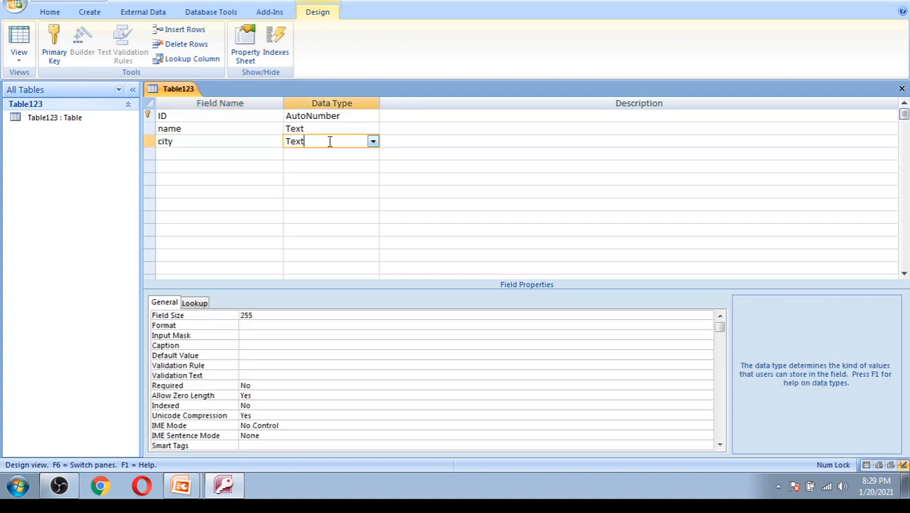
- Add a phno field with the Number data type
left_click(253, 156)
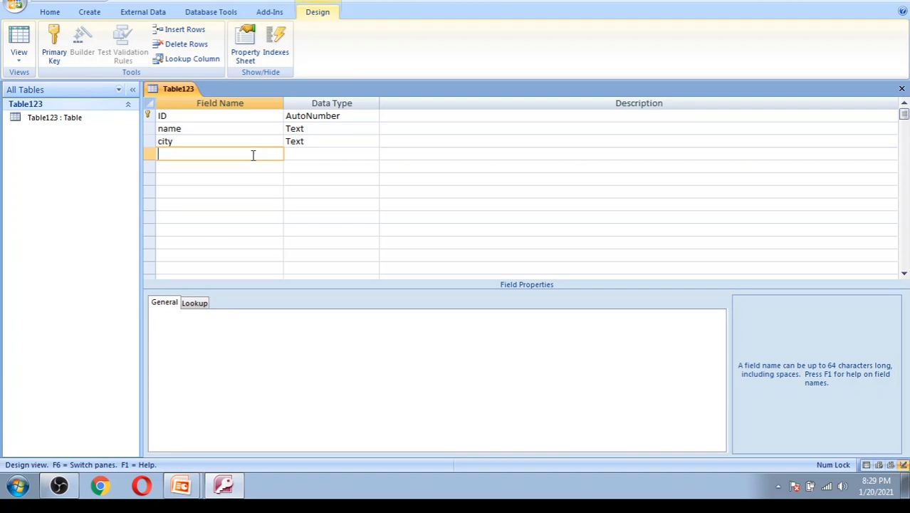
type("phno")
left_click(359, 153)
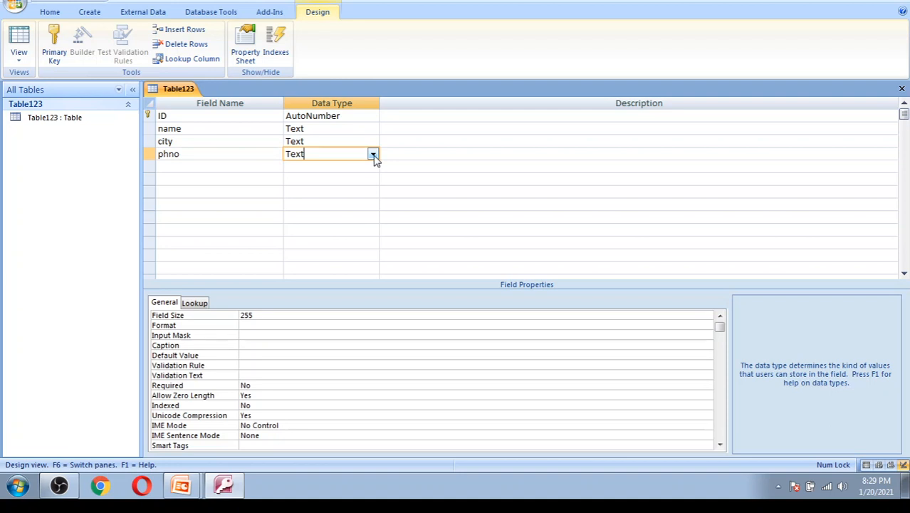
left_click(373, 155)
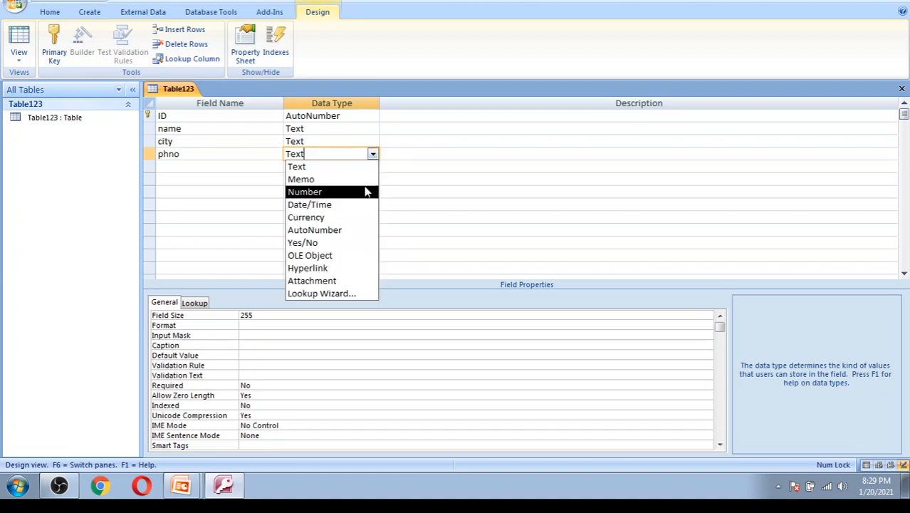
left_click(365, 192)
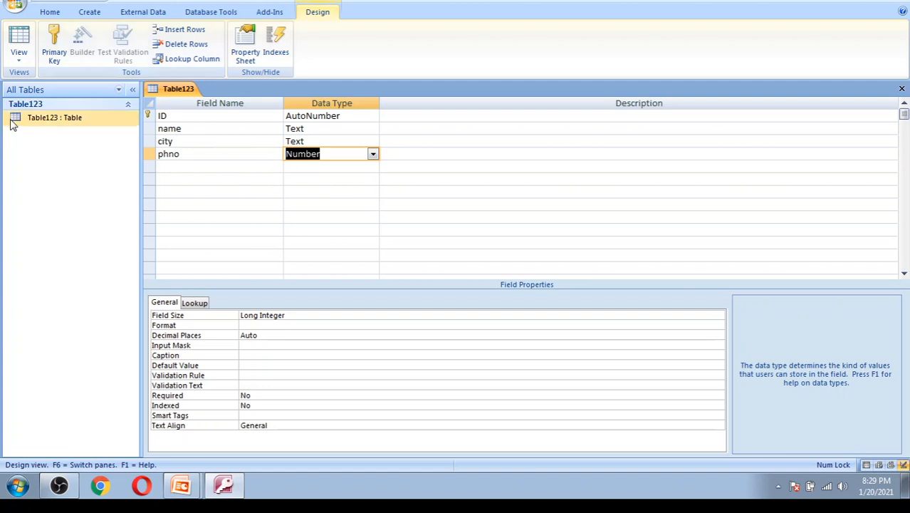
- In Datasheet view, enter the first record's name, city and phone number, trimming the rejected last digit
left_click(17, 63)
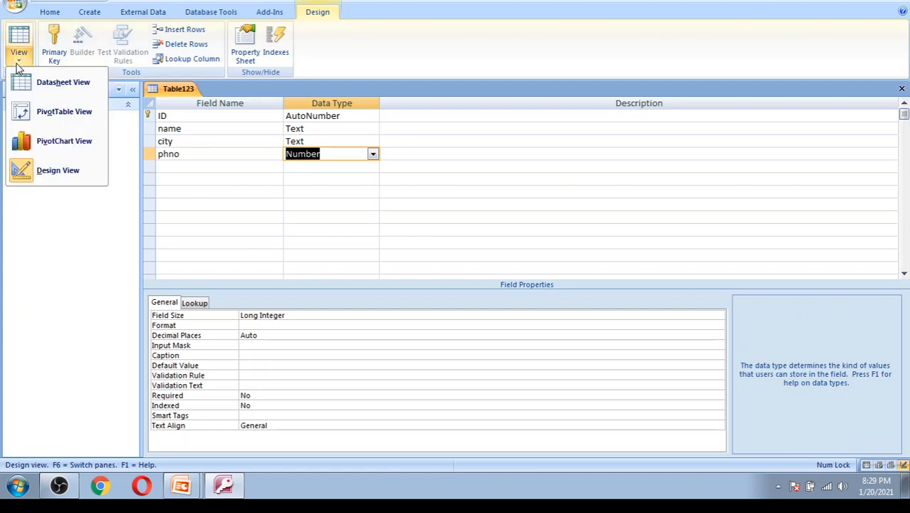
left_click(43, 92)
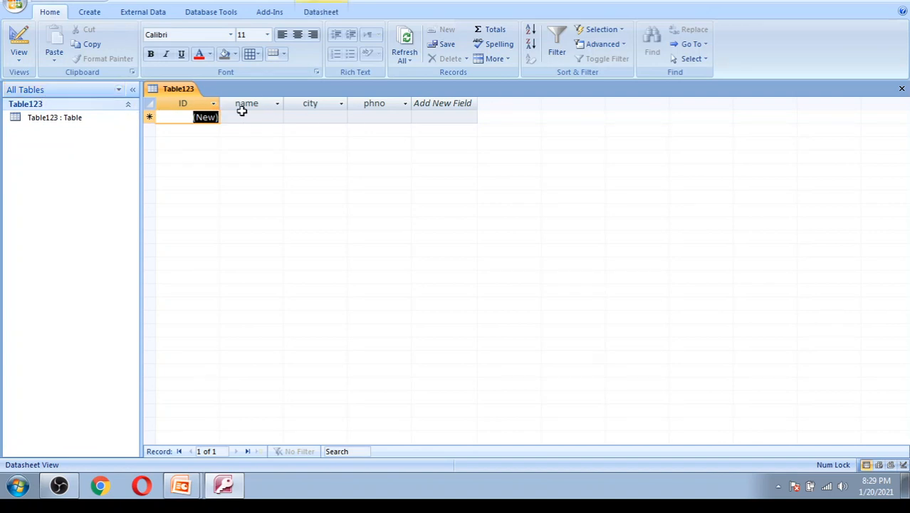
left_click(270, 118)
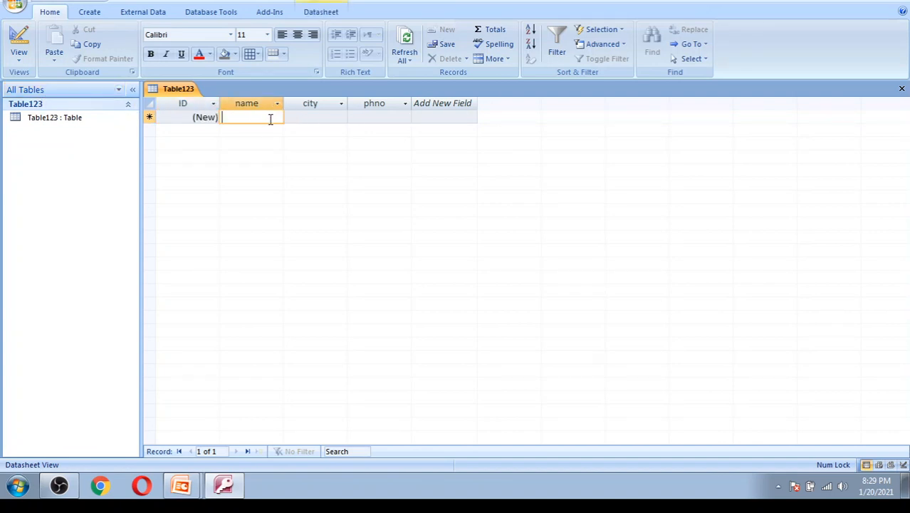
type("divya")
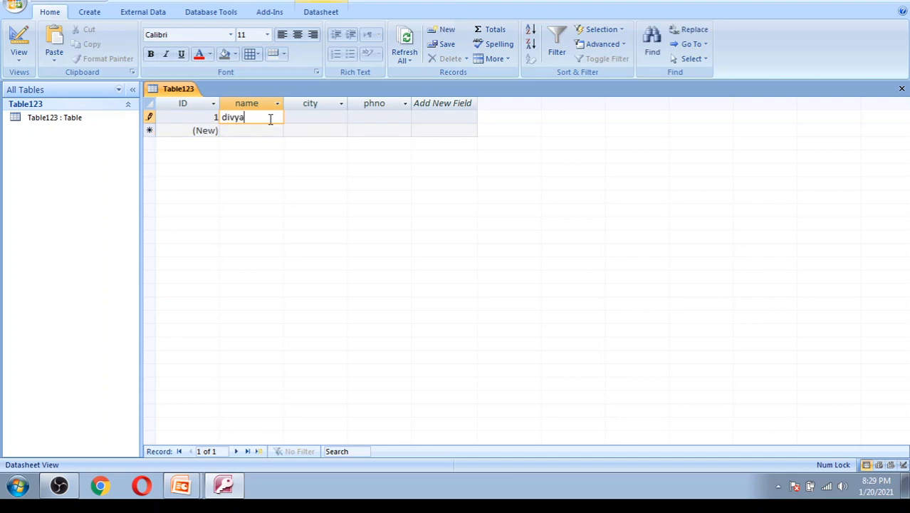
left_click(319, 119)
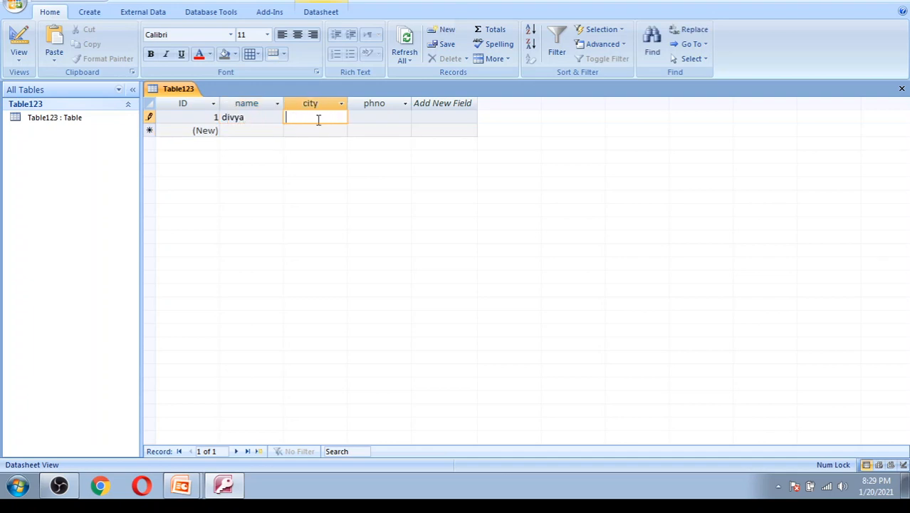
type("eluru")
left_click(367, 119)
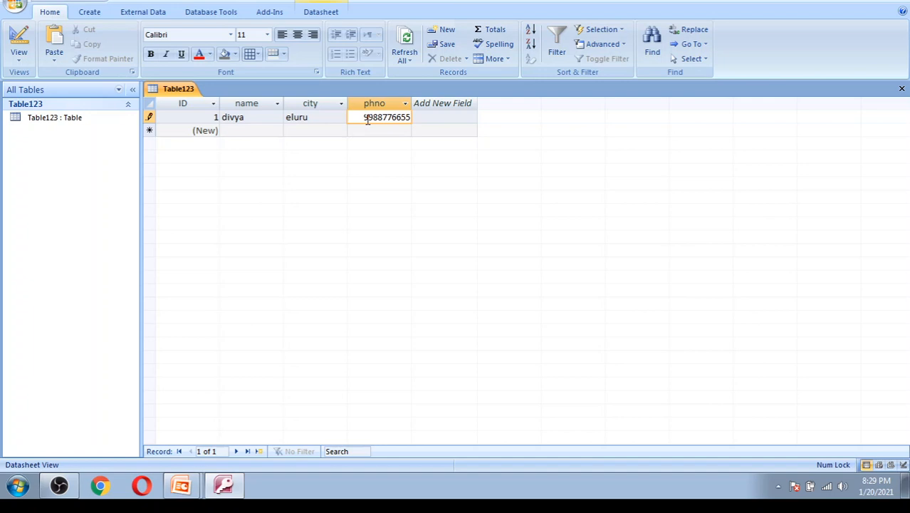
left_click(268, 134)
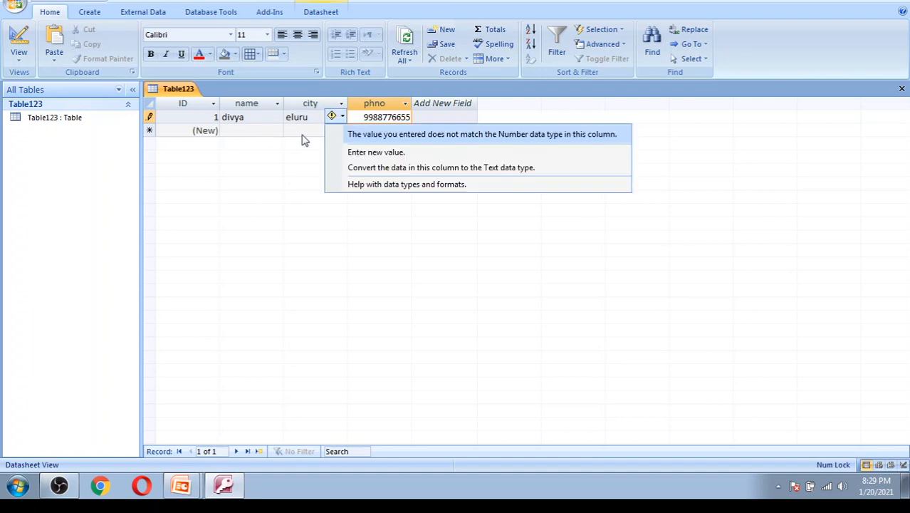
left_click(293, 132)
key("BackSpace")
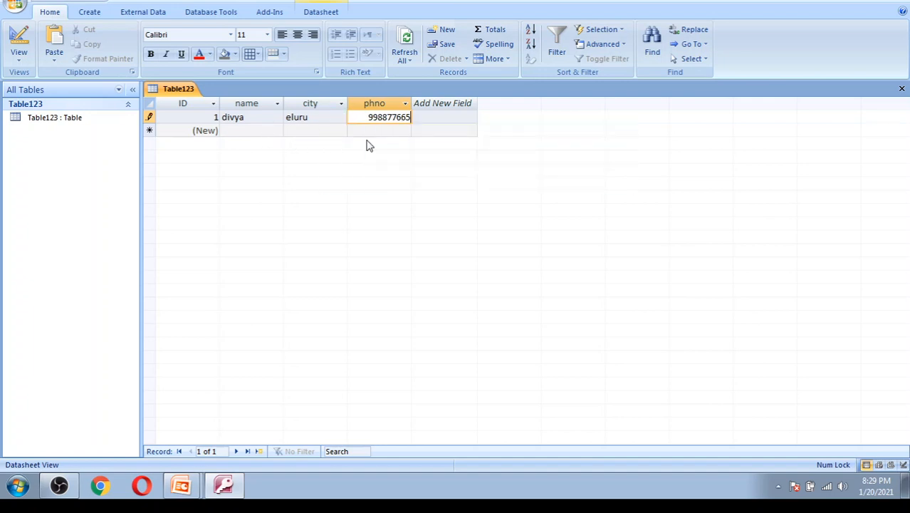
- Enter the second record's name, city and phone number, dropping the extra trailing digit
left_click(252, 130)
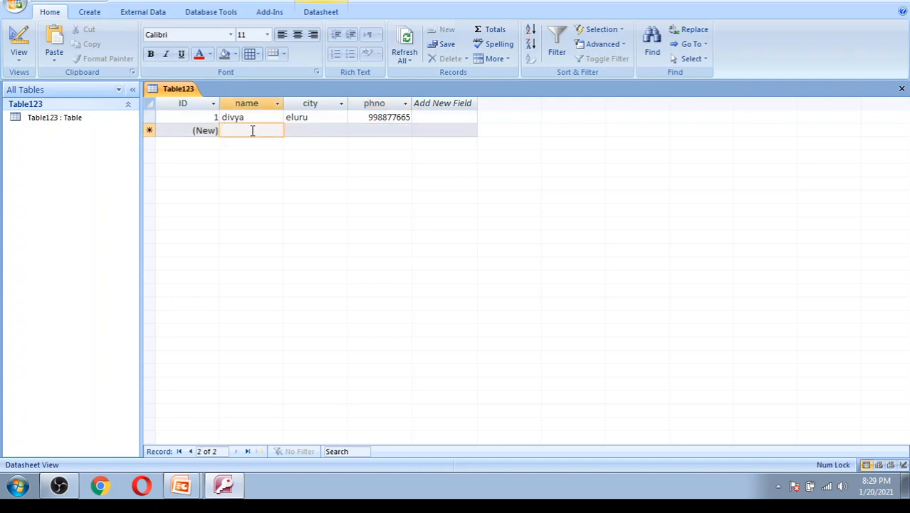
type("navvya")
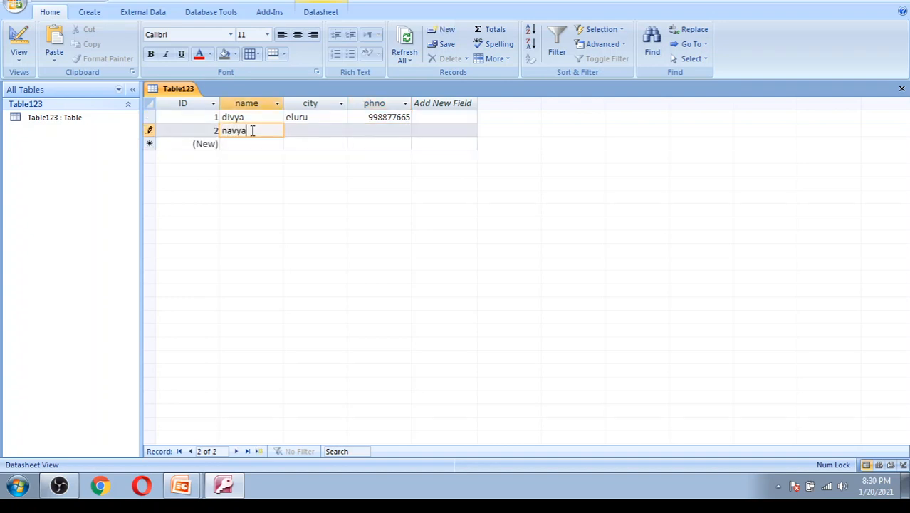
left_click(321, 131)
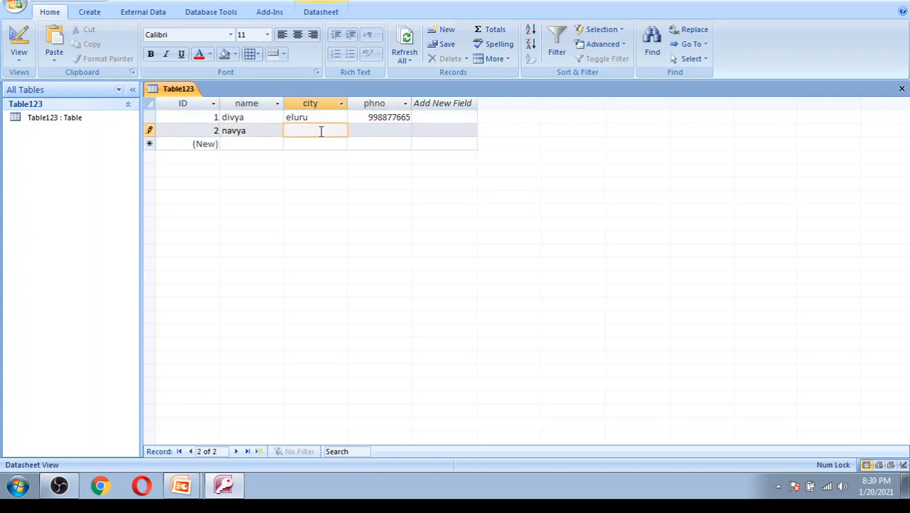
type("vjw")
left_click(380, 131)
type("1")
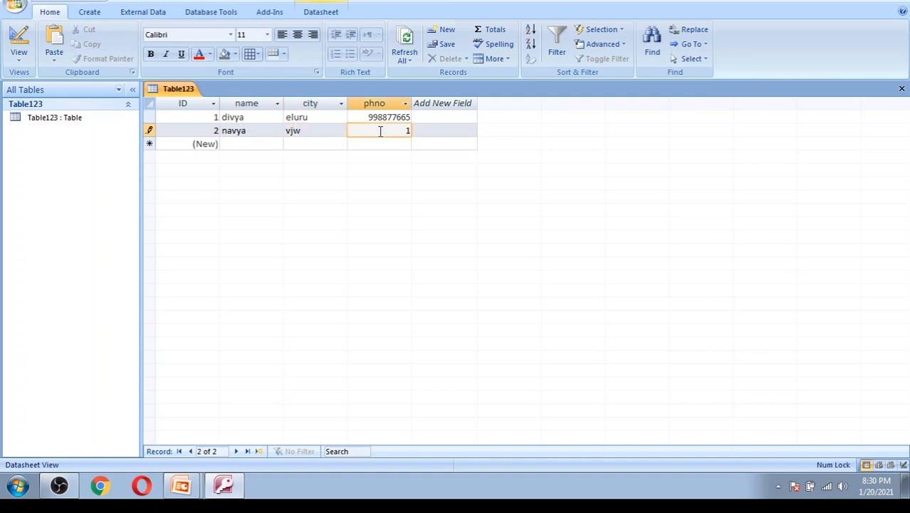
type("122334455")
key("BackSpace")
- Enter the third record's name, city and phone number, dropping the extra trailing digit
left_click(268, 147)
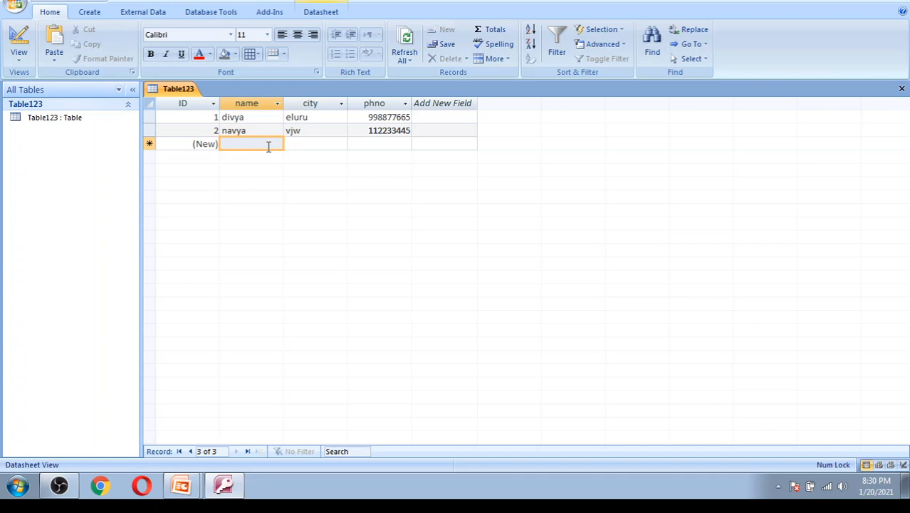
type("nani")
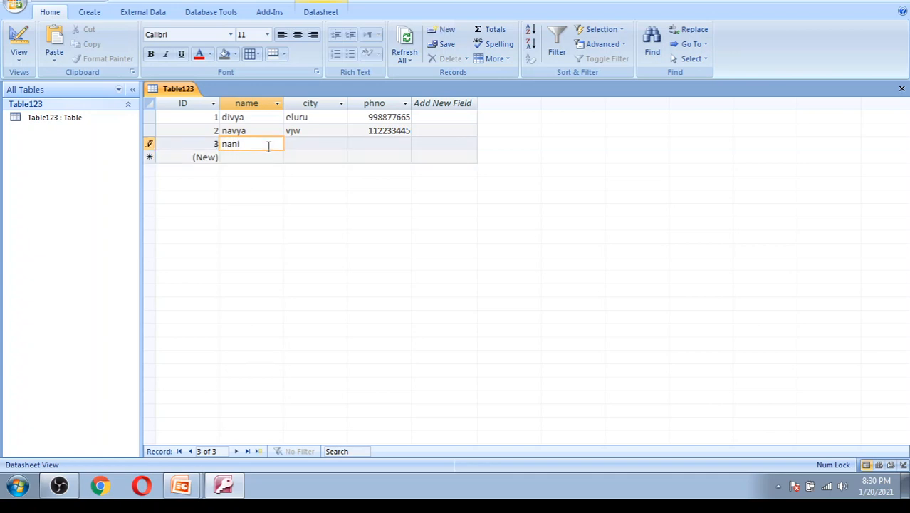
left_click(302, 142)
type("hyd")
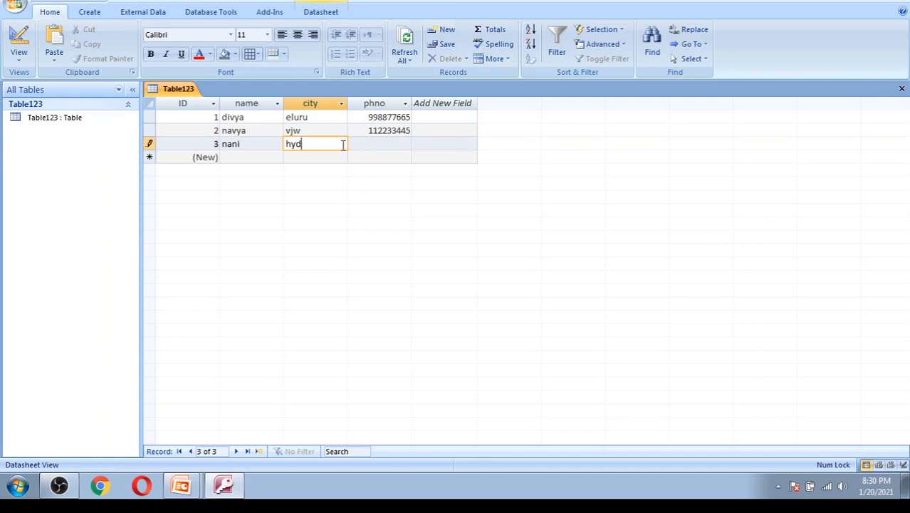
left_click(387, 131)
left_click(389, 144)
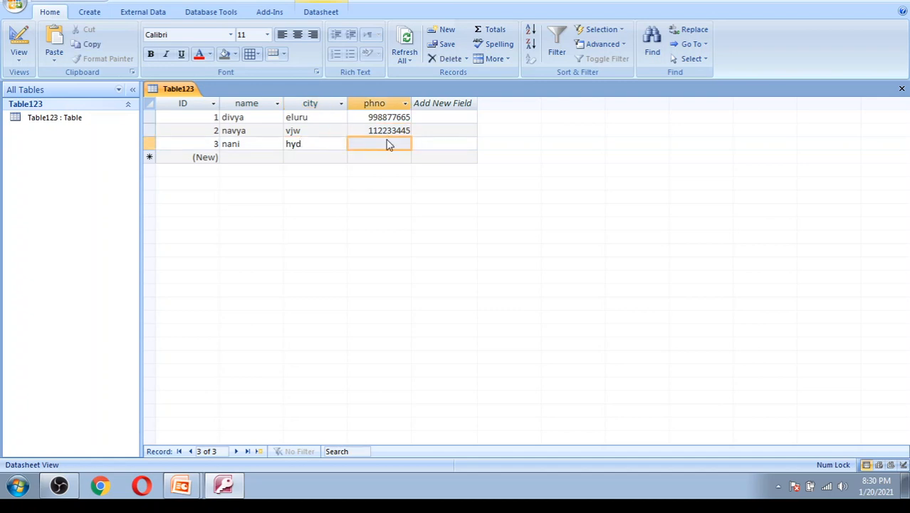
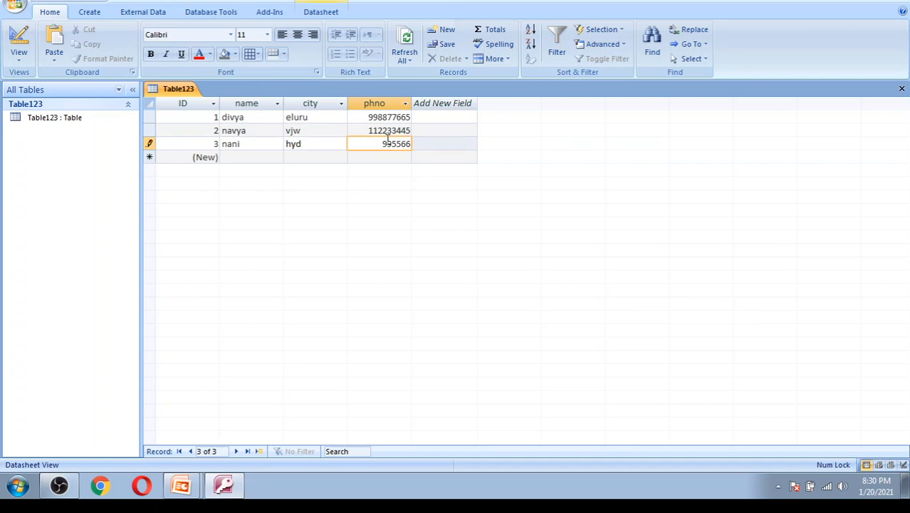
- Enter the fourth record's name, city and phone number, and save it
left_click(255, 159)
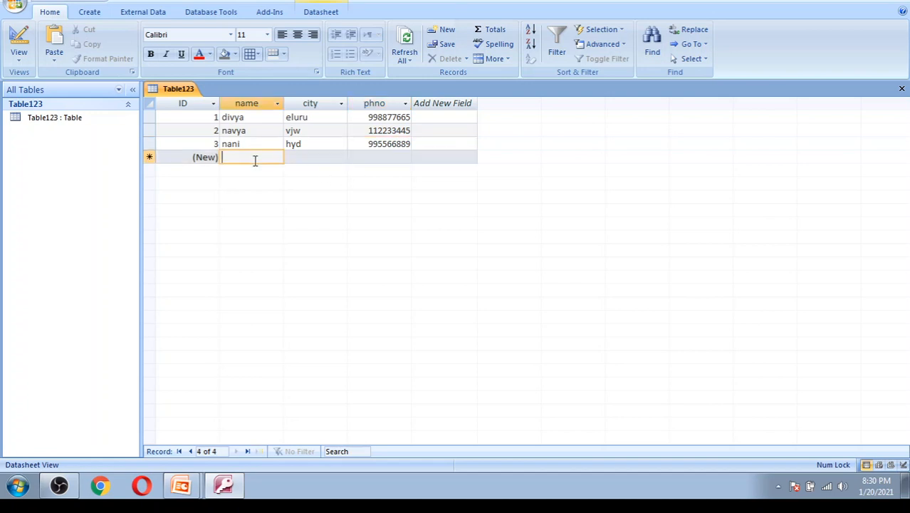
type("raju")
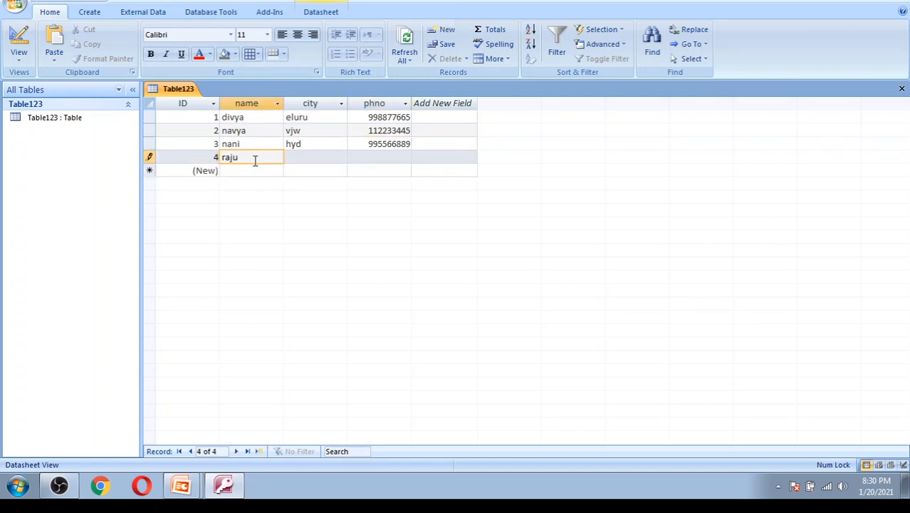
left_click(305, 158)
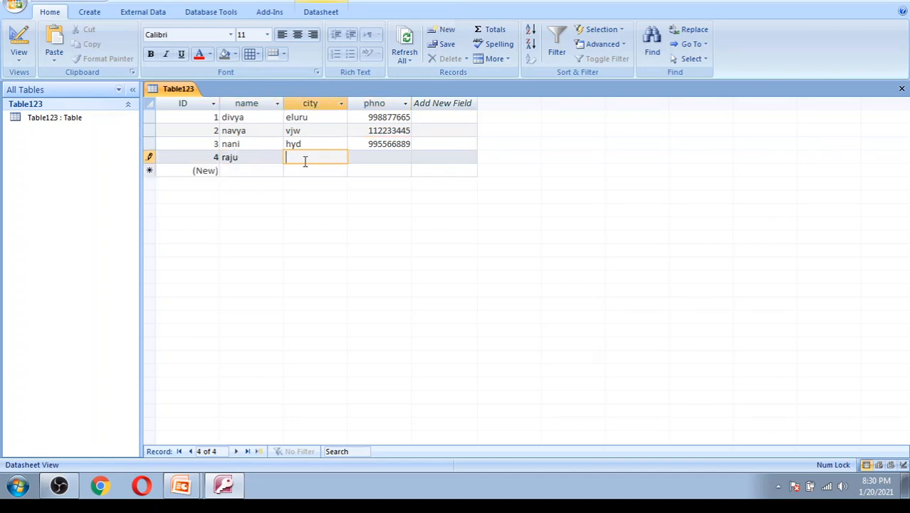
type("hyd")
left_click(388, 157)
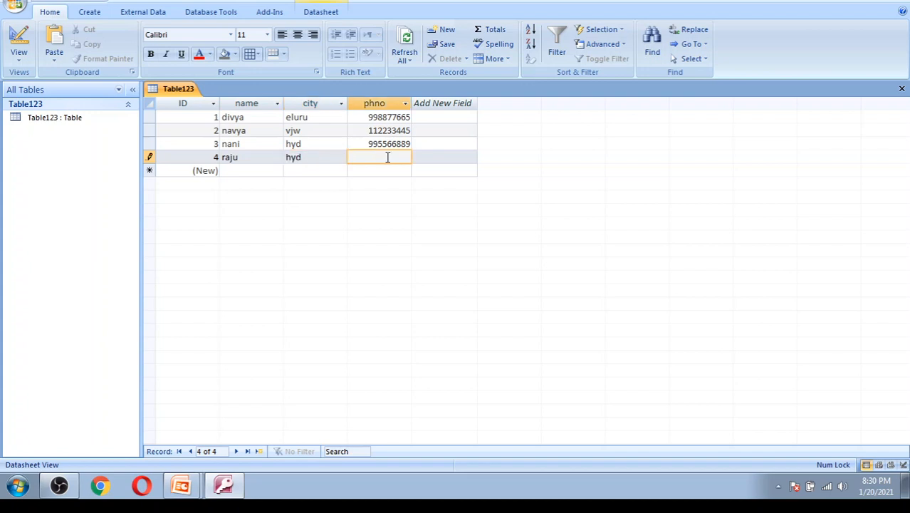
type("885544888")
left_click(41, 2)
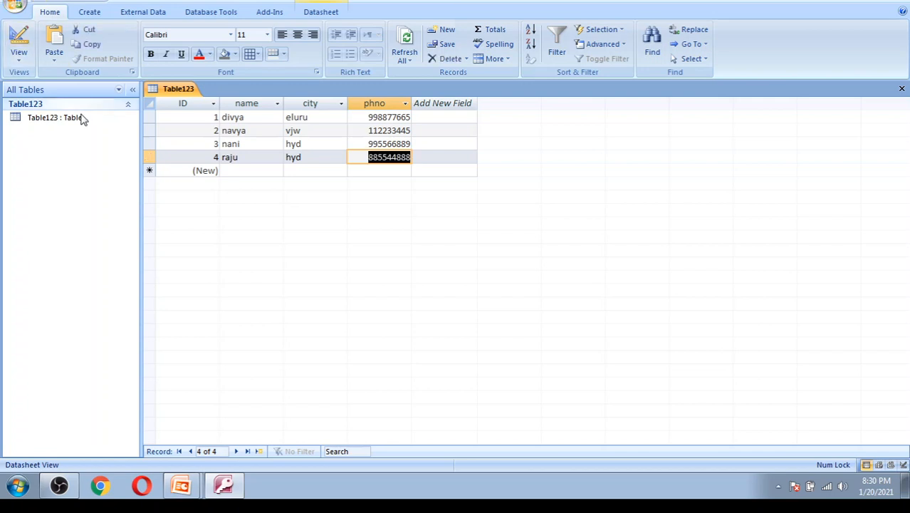
left_click(149, 144)
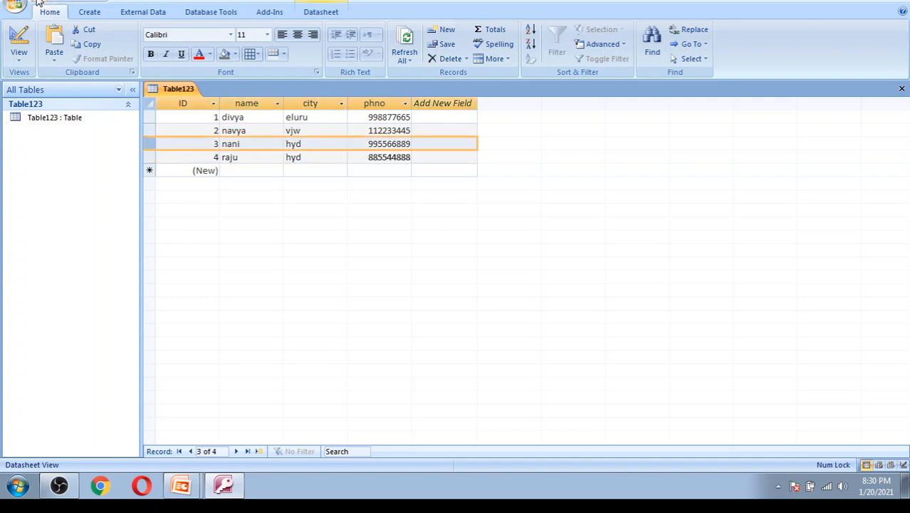
left_click(19, 61)
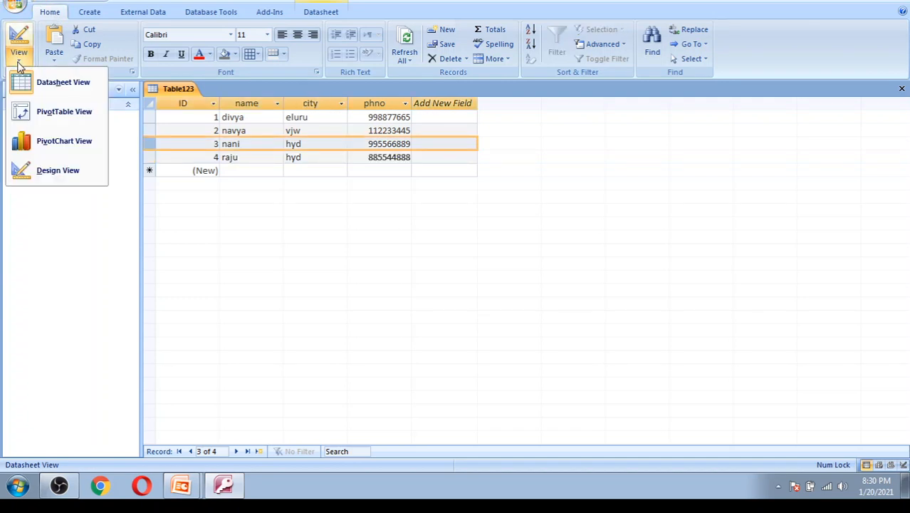
left_click(44, 173)
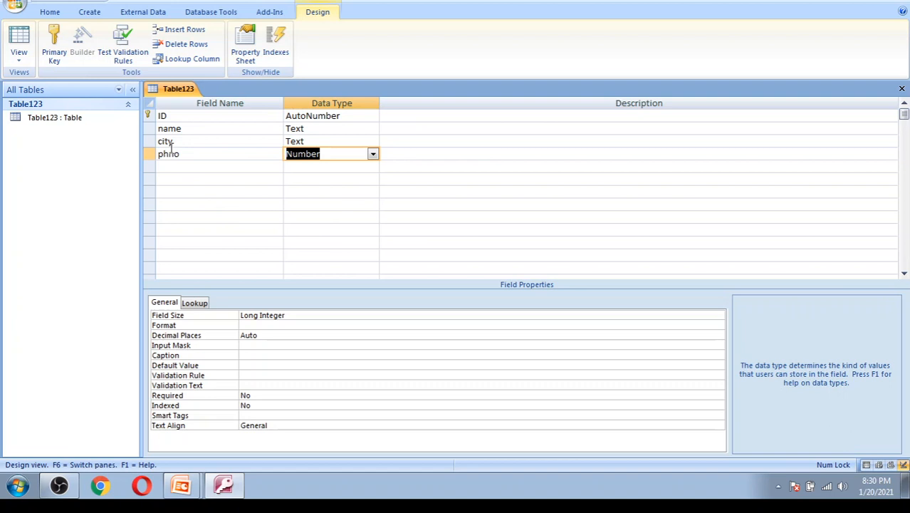
left_click(18, 56)
left_click(44, 89)
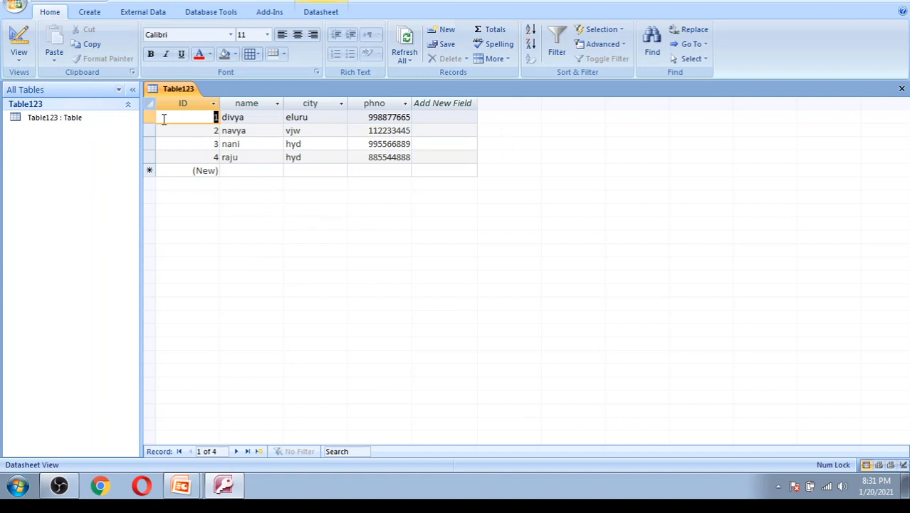
left_click(19, 58)
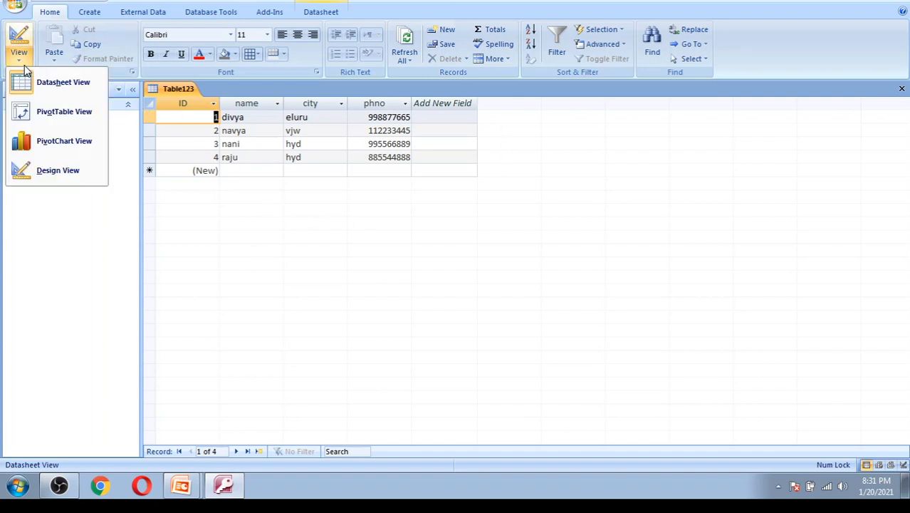
left_click(62, 178)
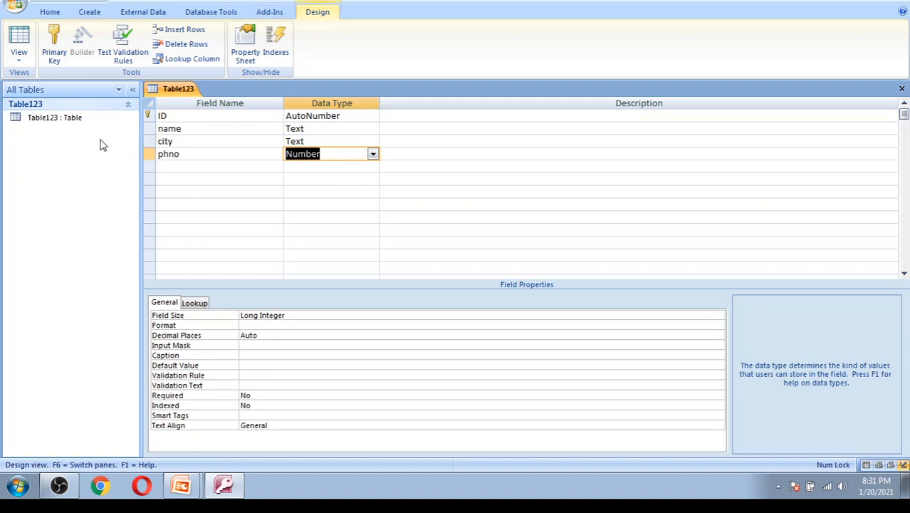
left_click(20, 62)
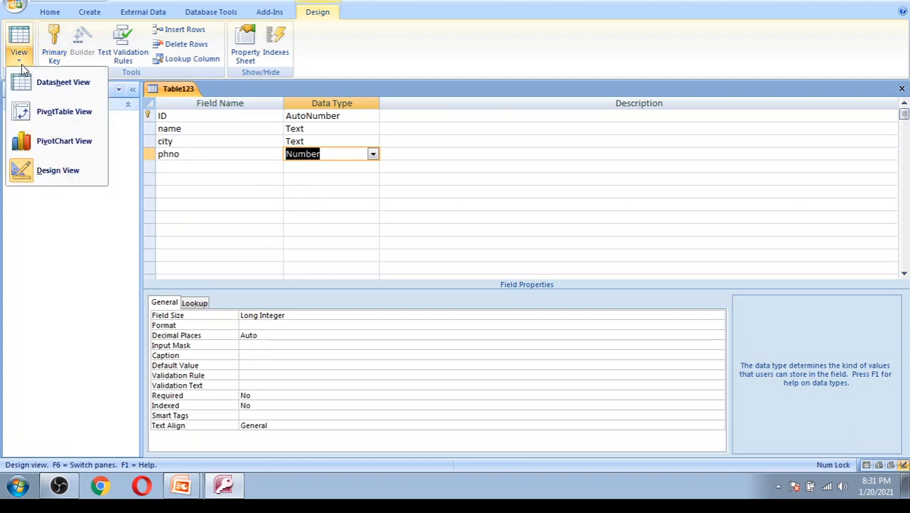
left_click(61, 84)
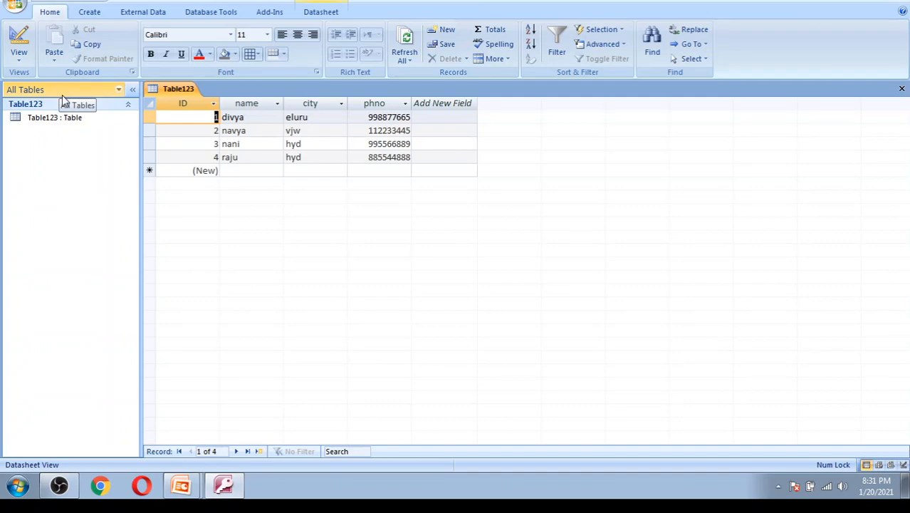
key("alt+Tab")
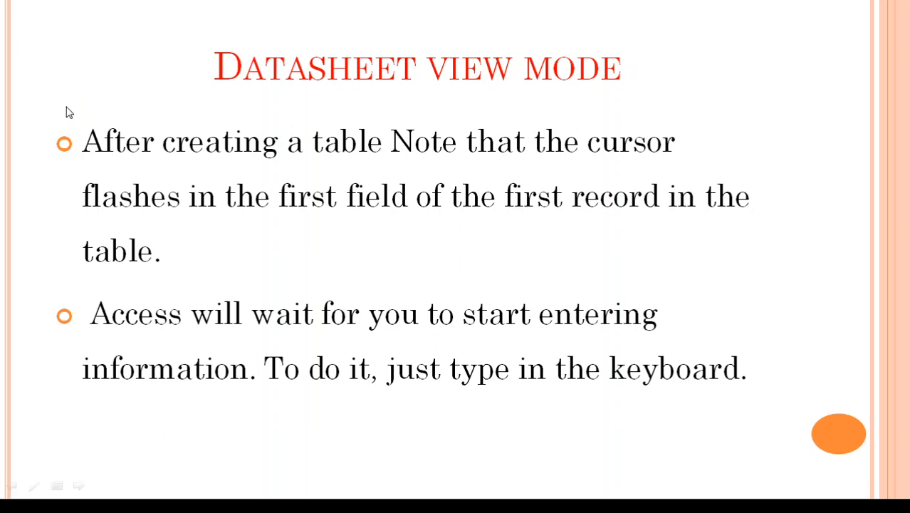
- Go to the next slide, which explains moving between fields with an Addresses table example
left_click(67, 108)
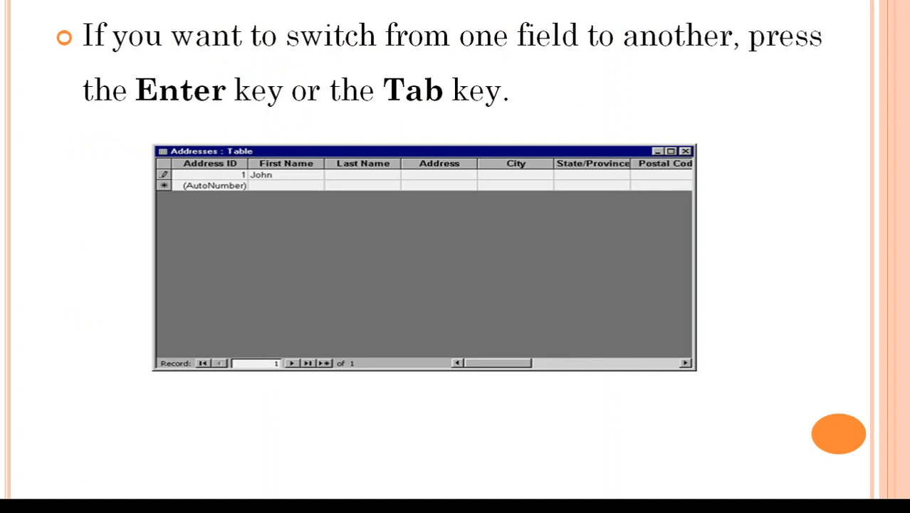
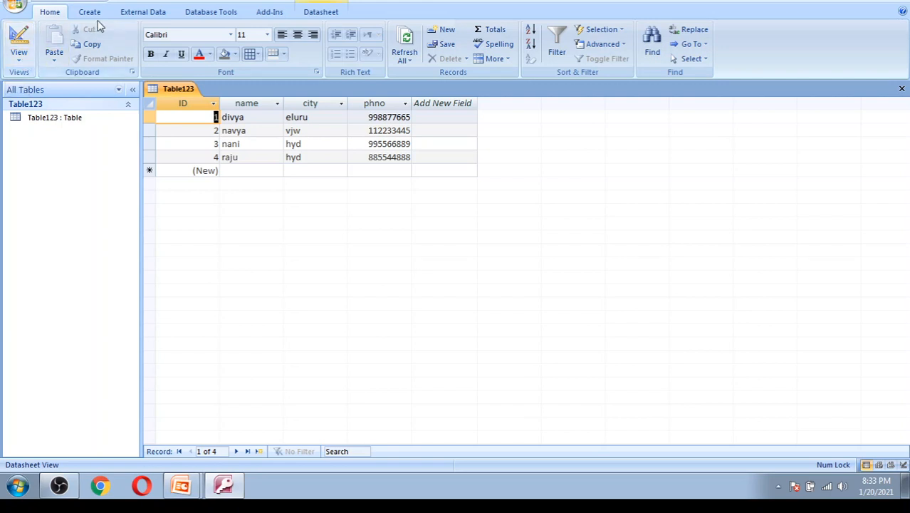
- Open the import-from-Access wizard on the External Data tab, restarting it once
left_click(145, 16)
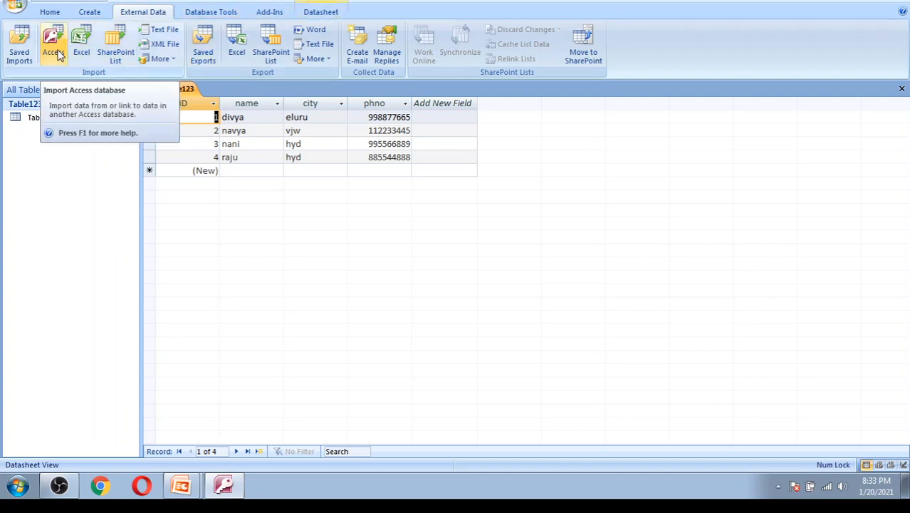
left_click(58, 54)
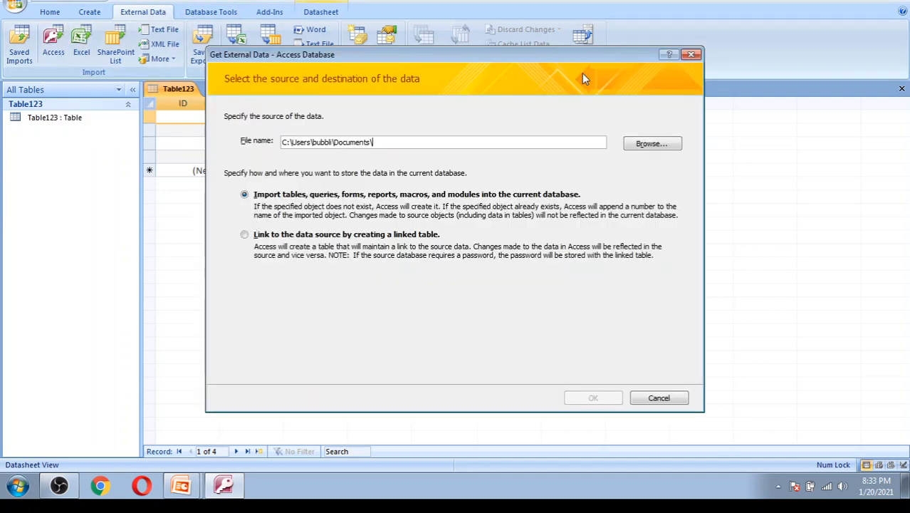
left_click(692, 56)
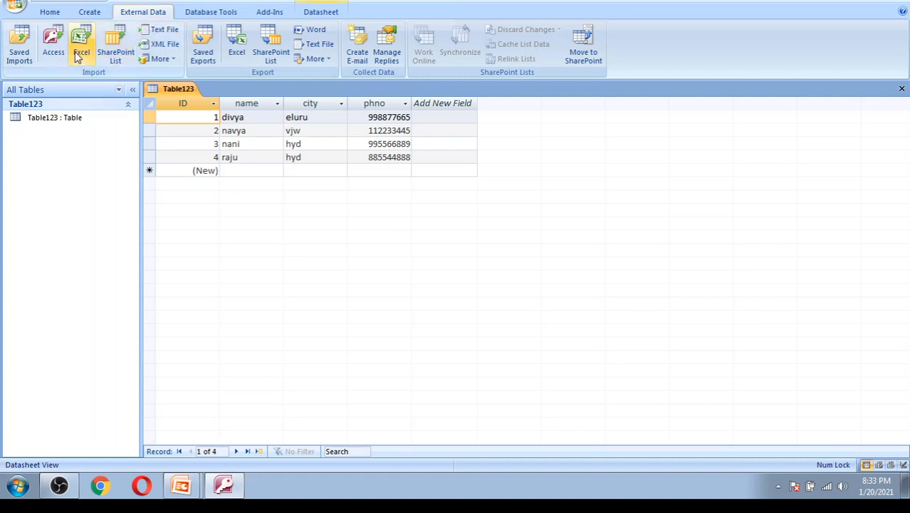
left_click(53, 43)
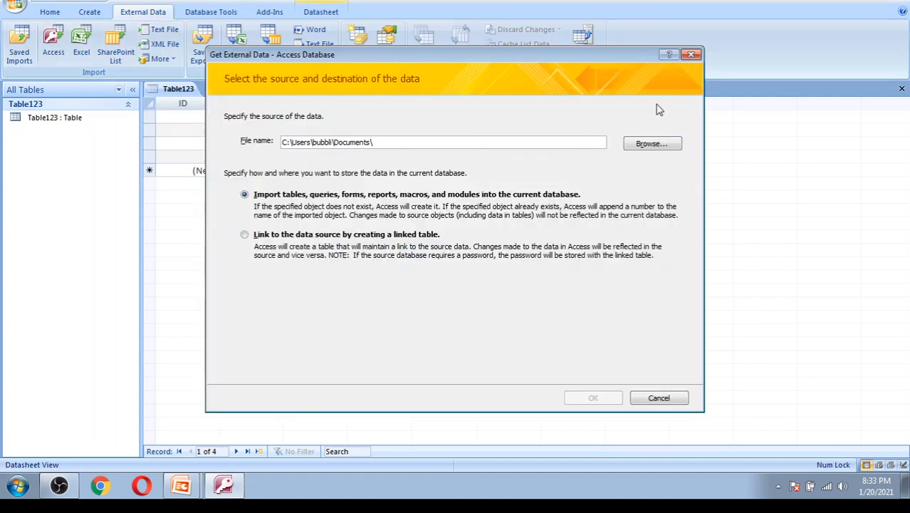
- Choose dept.accdb as the source database and continue to its list of tables
left_click(654, 144)
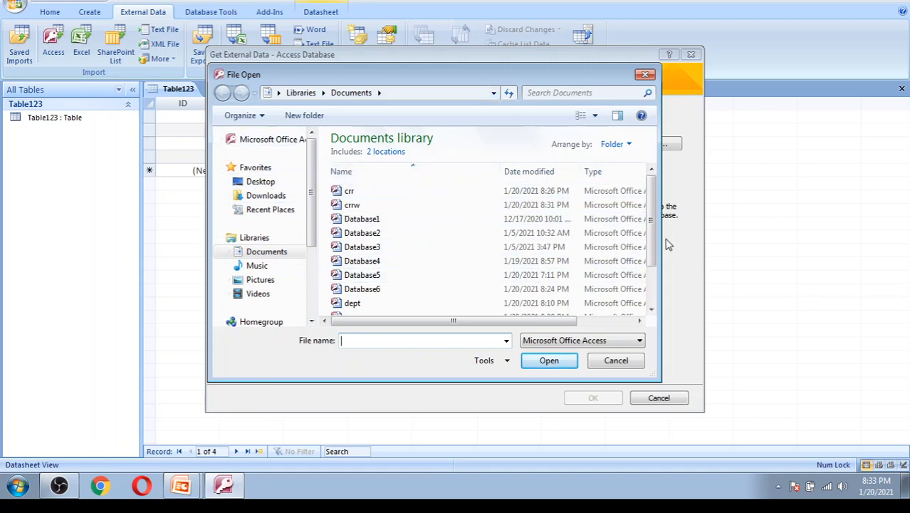
left_click_drag(650, 235, 654, 267)
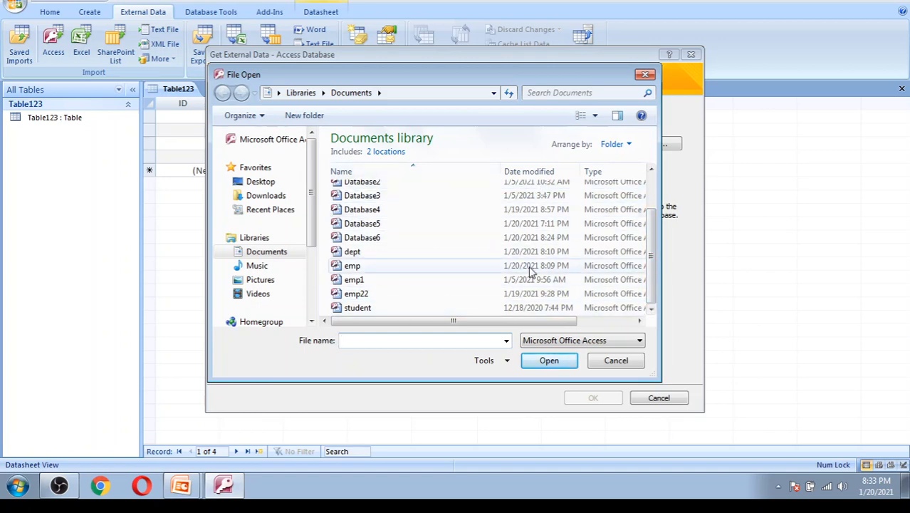
left_click(385, 254)
left_click(544, 362)
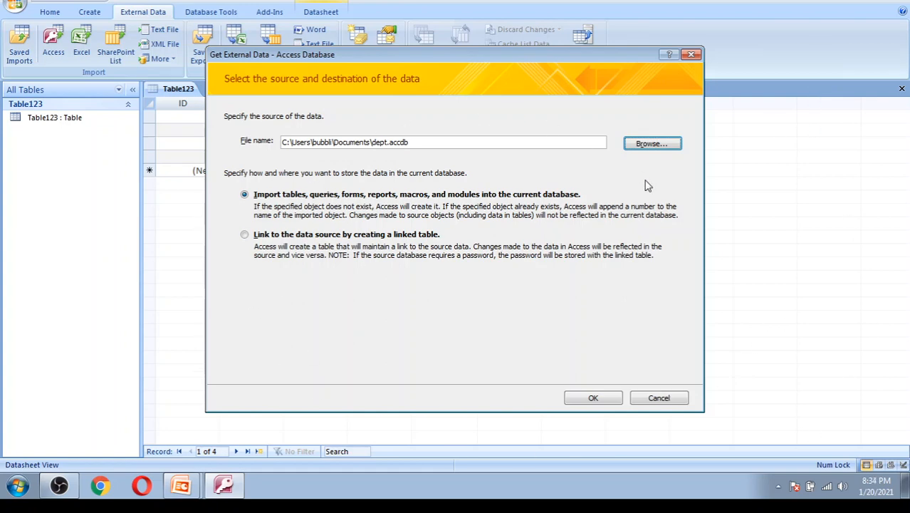
left_click(652, 147)
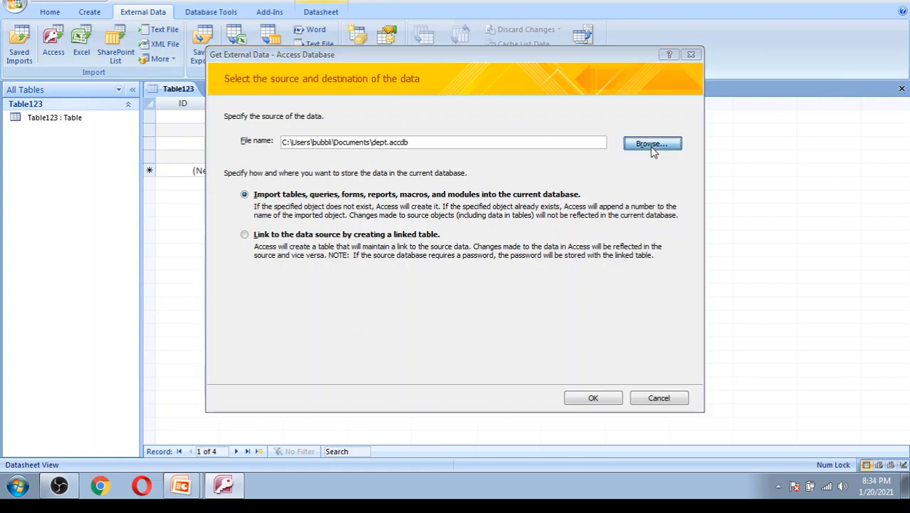
left_click(644, 76)
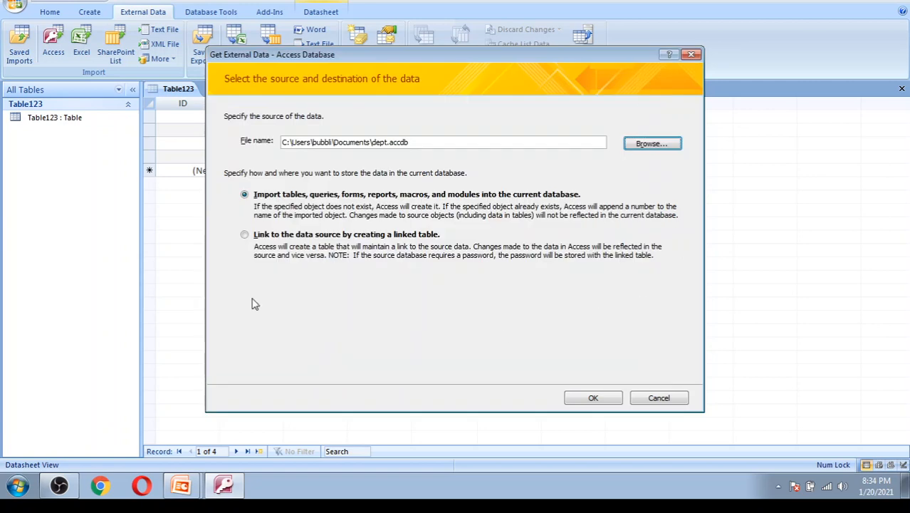
left_click(593, 399)
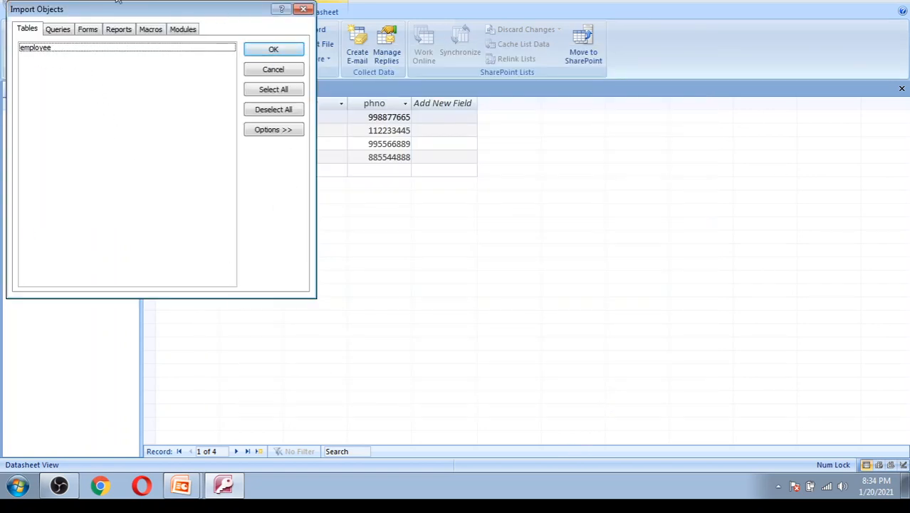
- Import the employee table from dept.accdb without saving the import steps
left_click(157, 51)
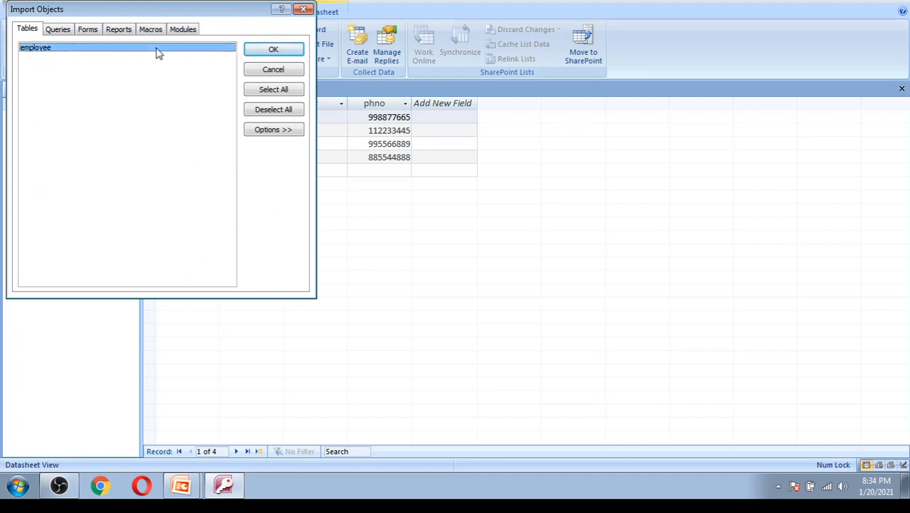
left_click(283, 56)
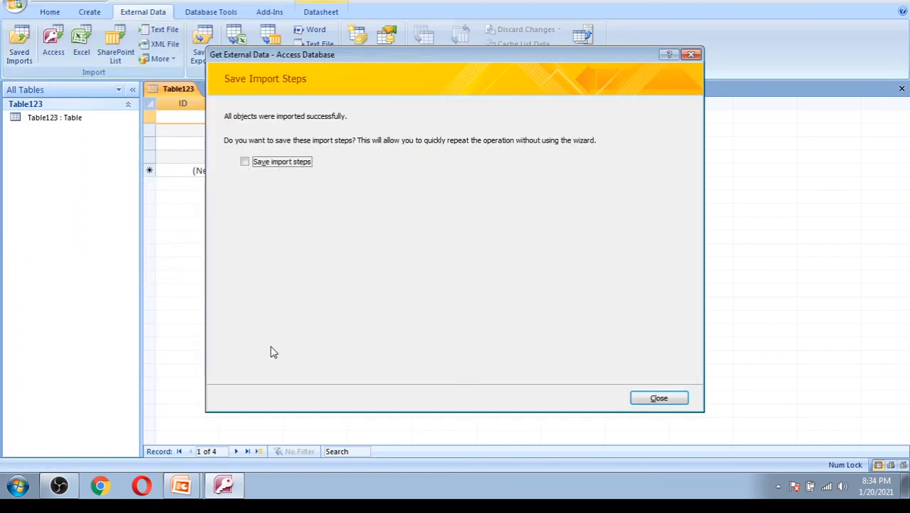
left_click(659, 399)
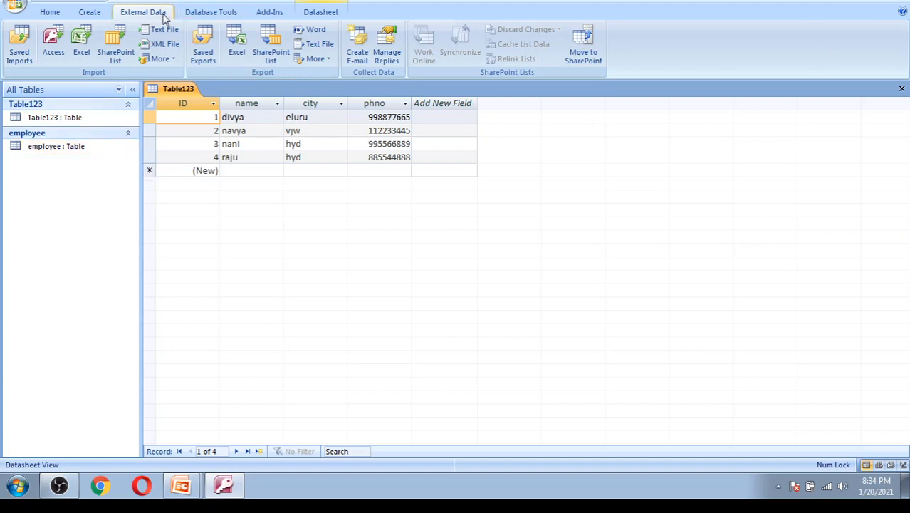
- Start another import using dept.accdb as the source database
left_click(53, 52)
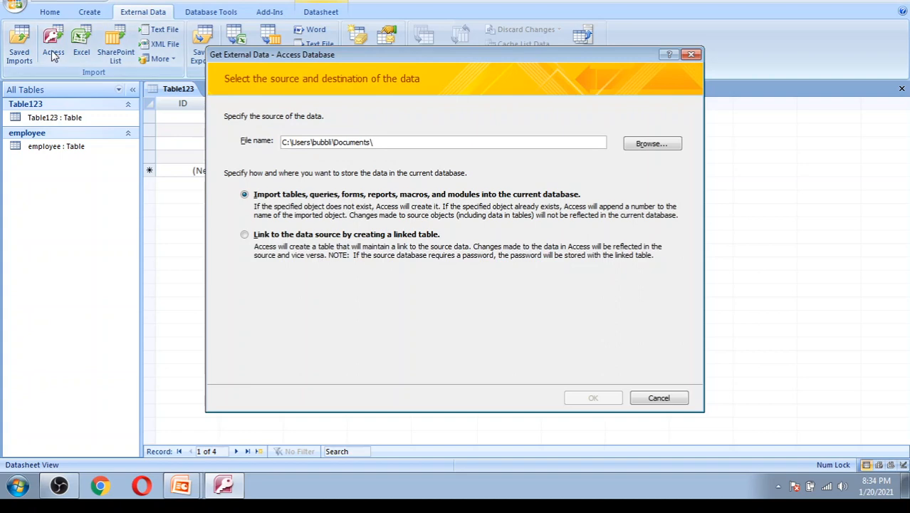
left_click(650, 145)
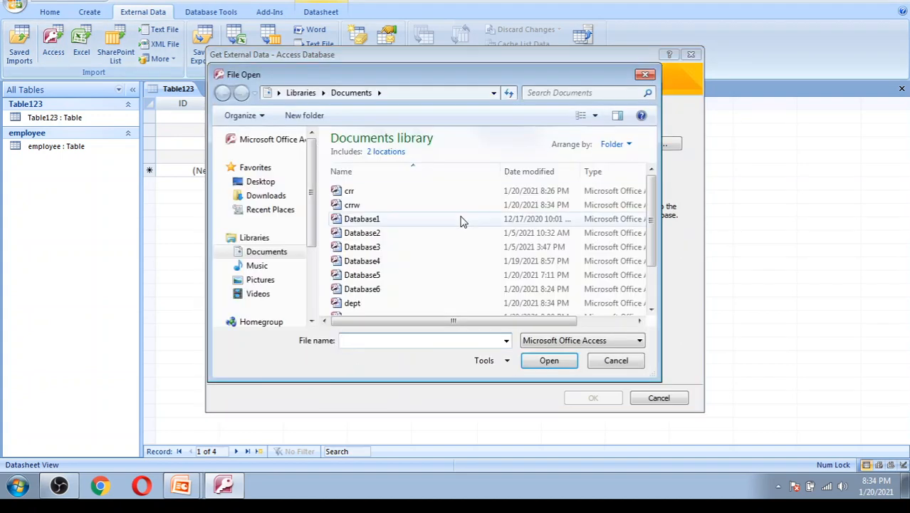
double_click(389, 305)
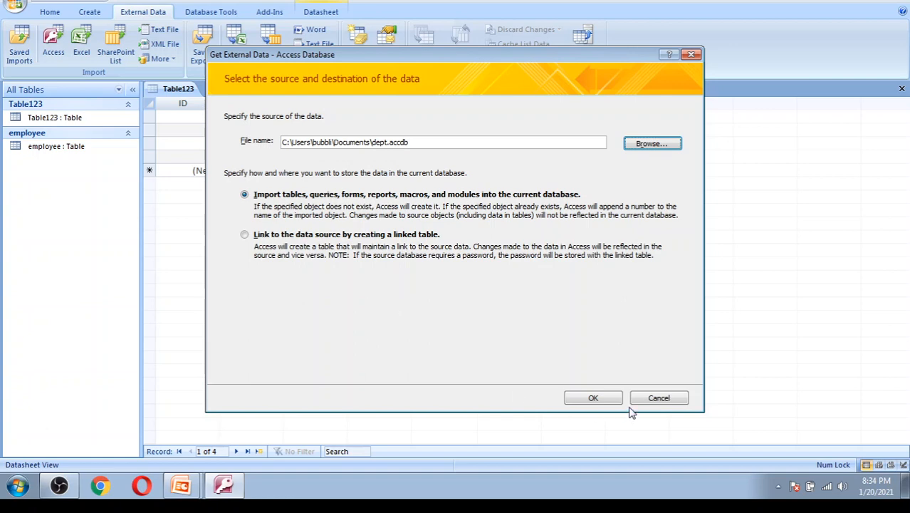
left_click(652, 144)
left_click(383, 304)
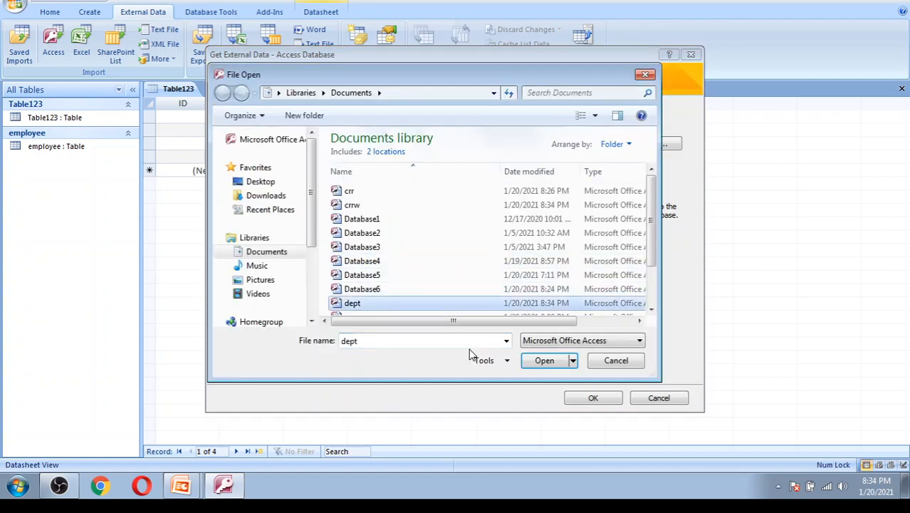
left_click(545, 360)
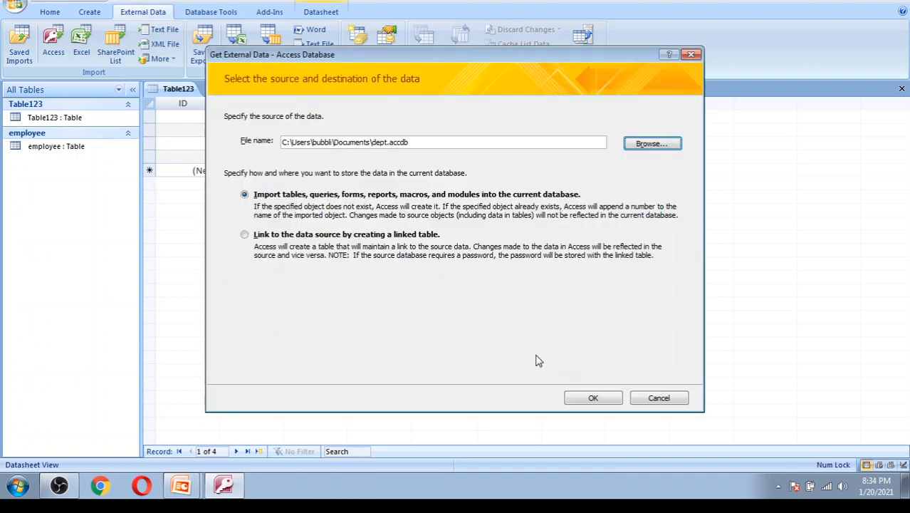
left_click(605, 399)
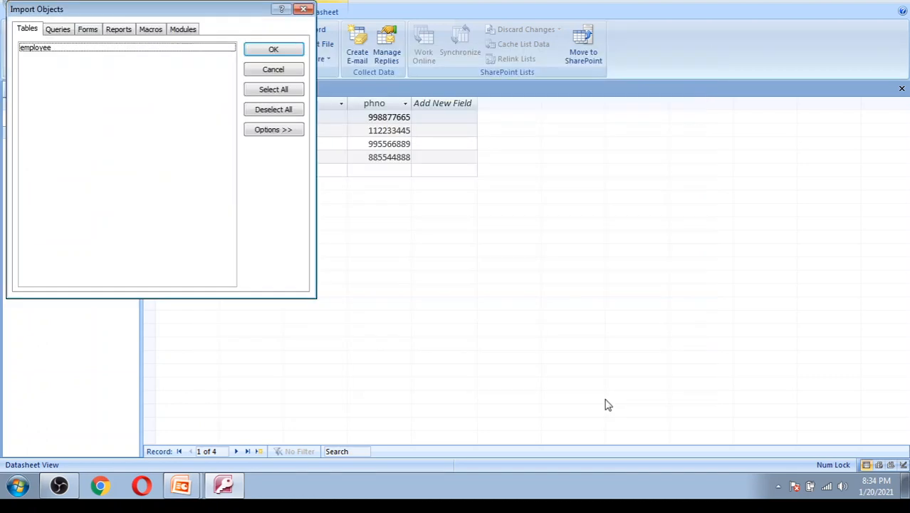
- Look over dept's tables and queries, abandon the import, and return to the Table123 datasheet
left_click(283, 94)
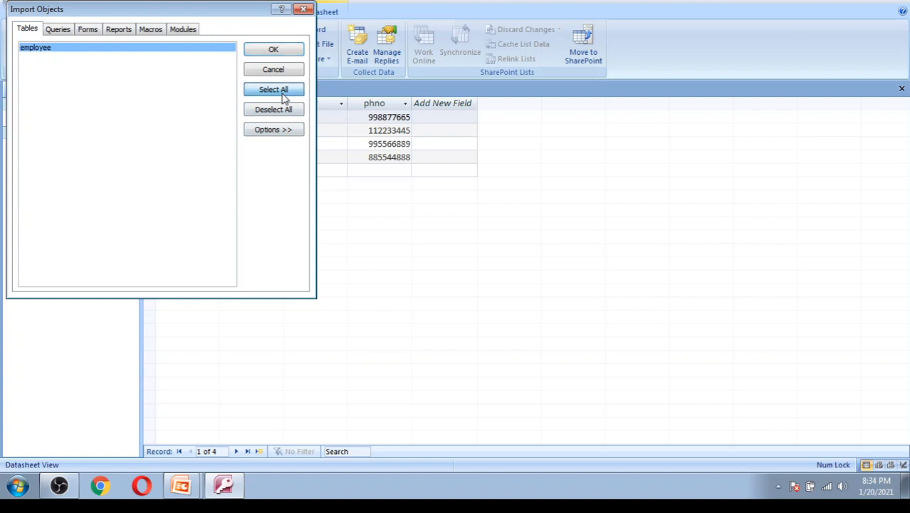
left_click(58, 29)
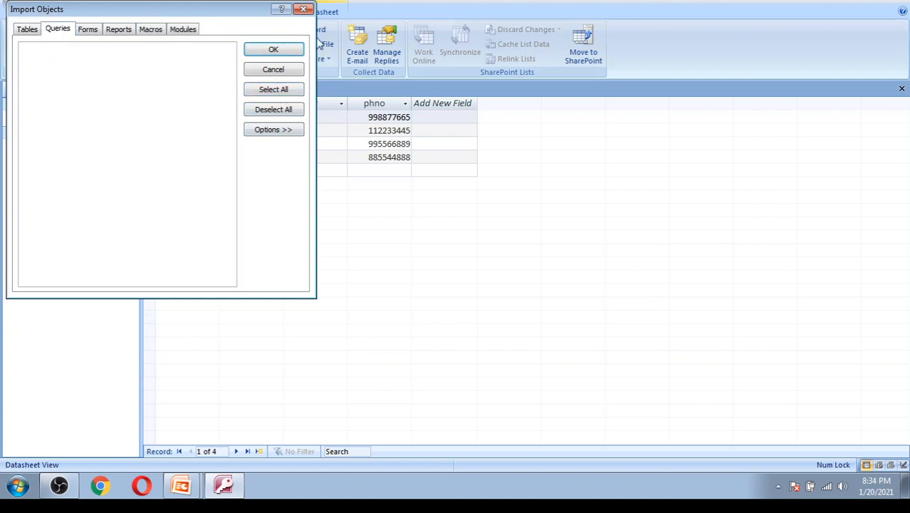
left_click(304, 10)
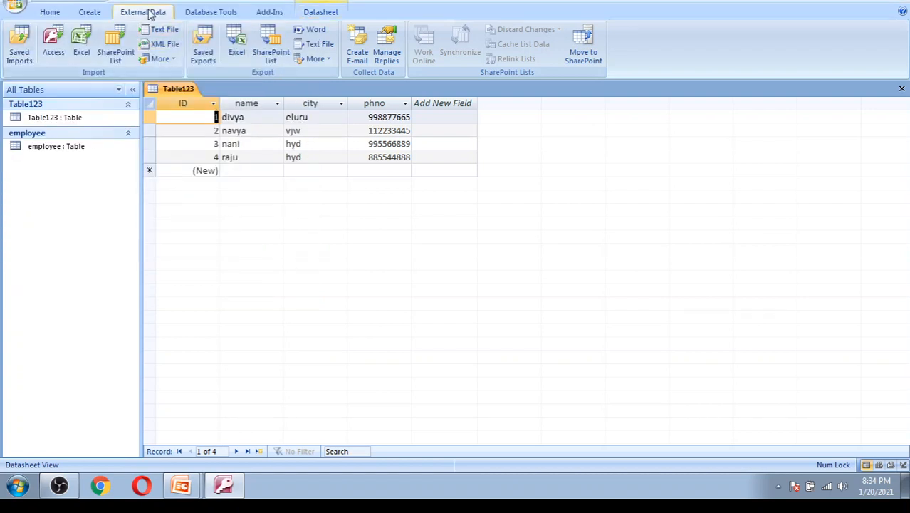
left_click(52, 43)
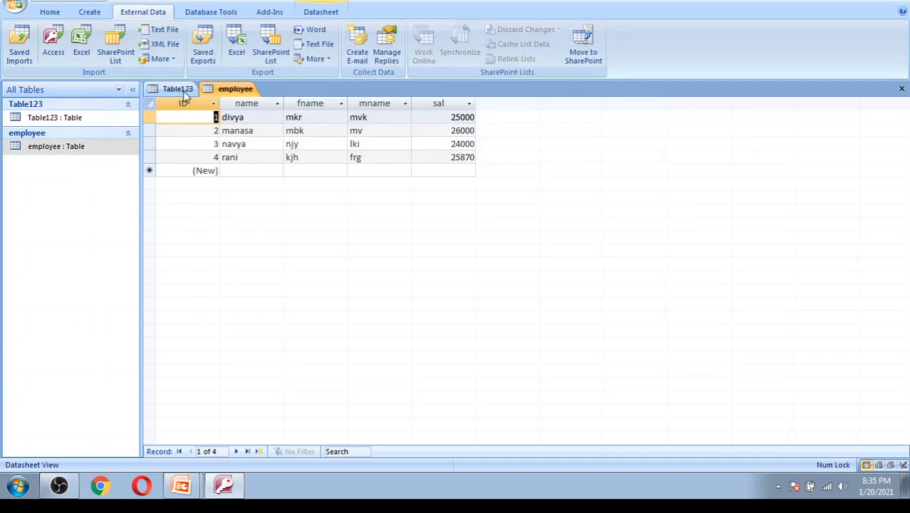
left_click(185, 95)
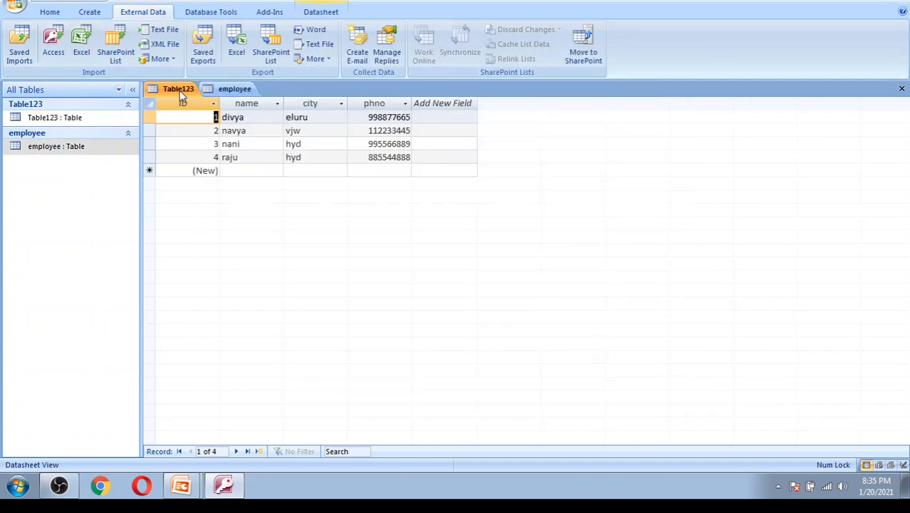
- Try deleting the employee table, dismiss the can't-delete-while-open warning, then close its tab
left_click(239, 91)
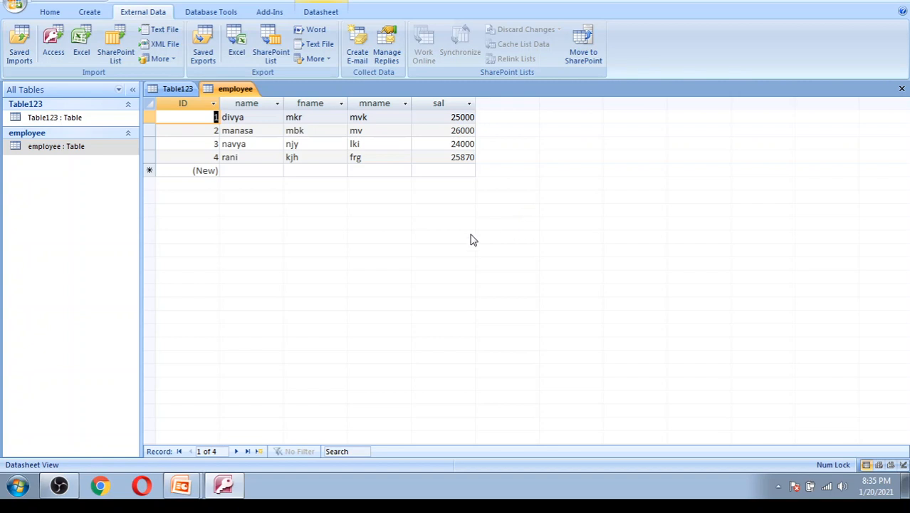
right_click(105, 153)
left_click(155, 264)
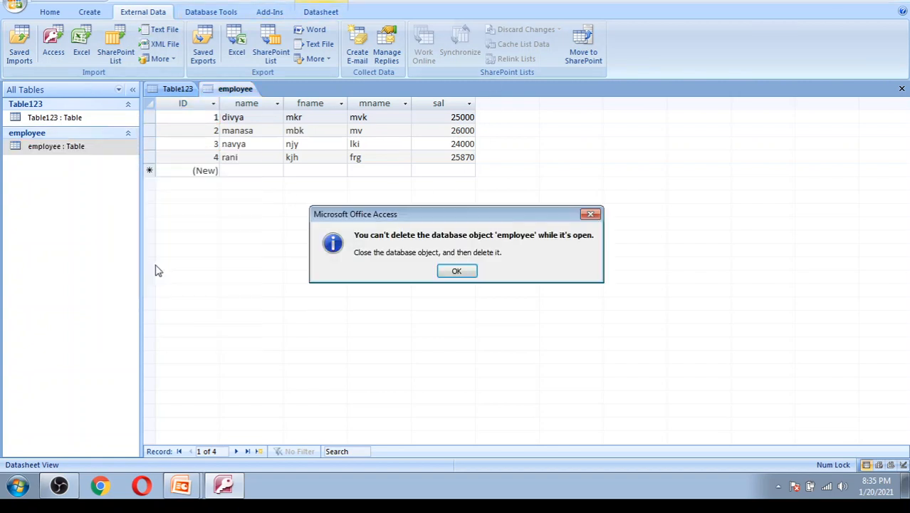
left_click(471, 273)
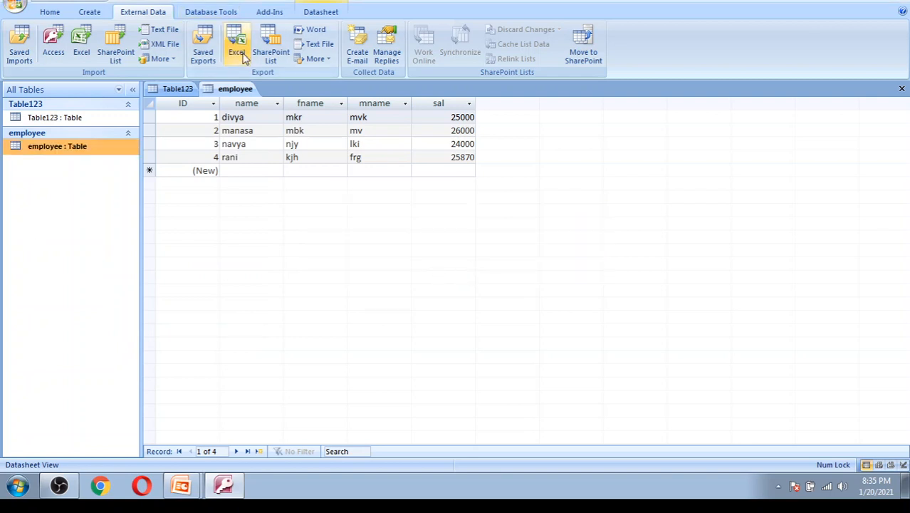
right_click(243, 89)
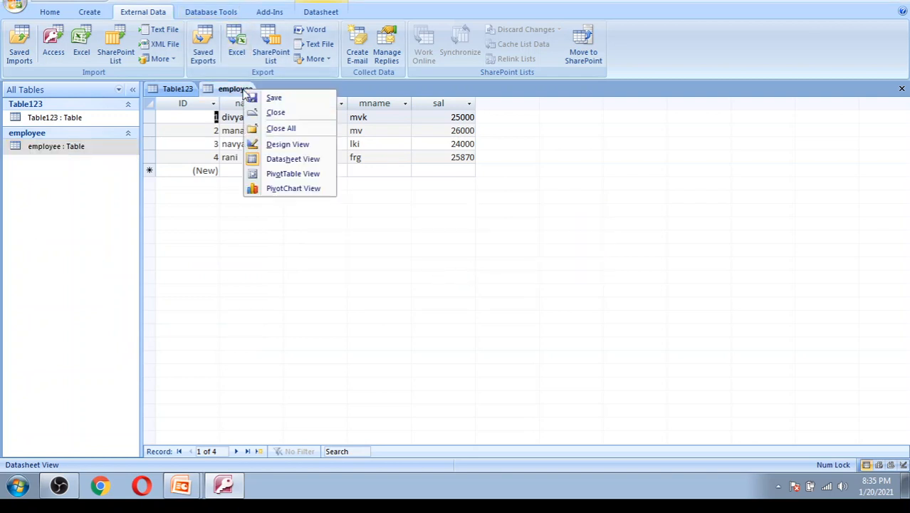
left_click(301, 117)
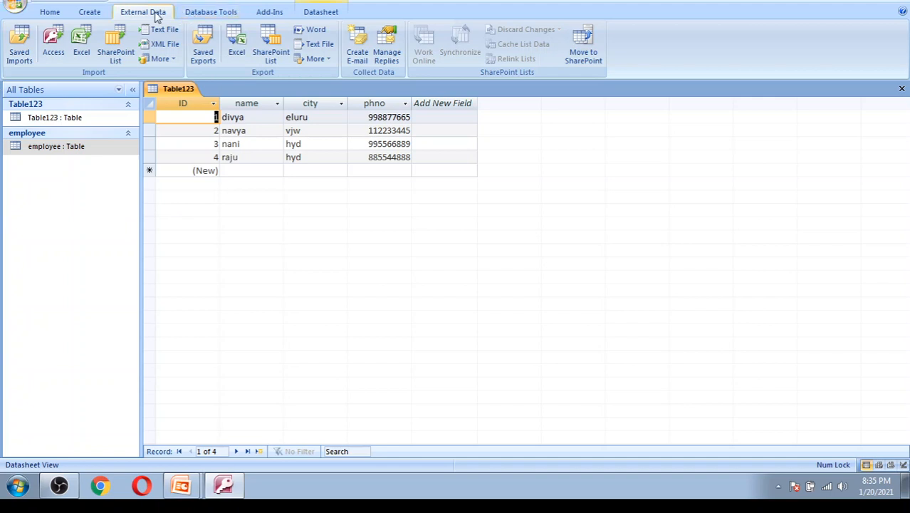
- Pick the emp database as an import source, then abandon that import
left_click(53, 42)
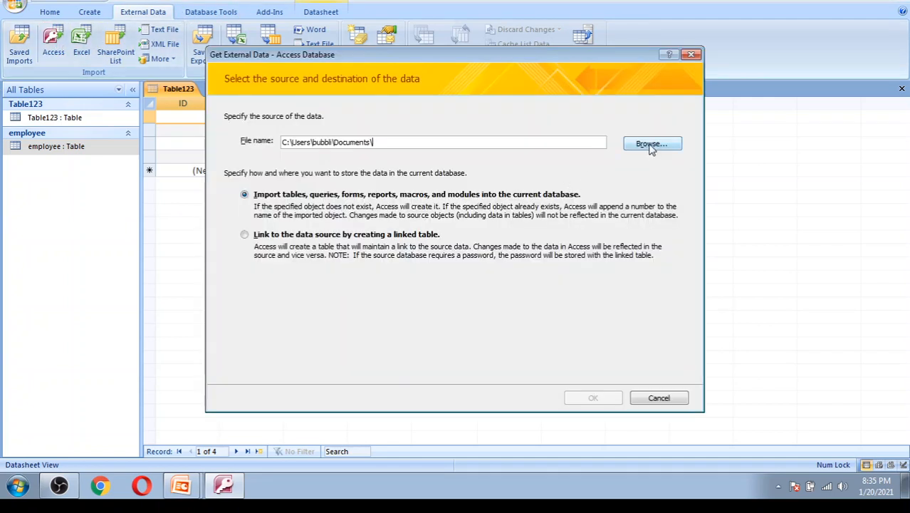
left_click(651, 145)
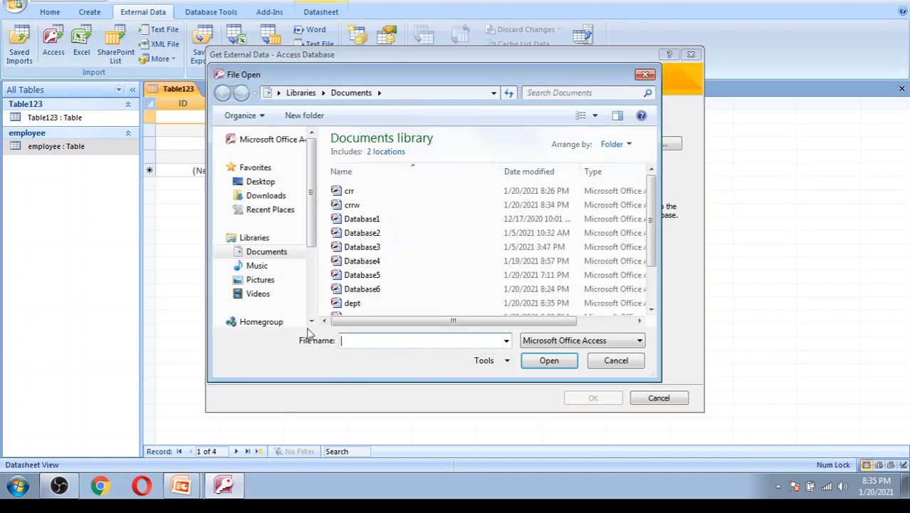
left_click_drag(654, 253, 655, 282)
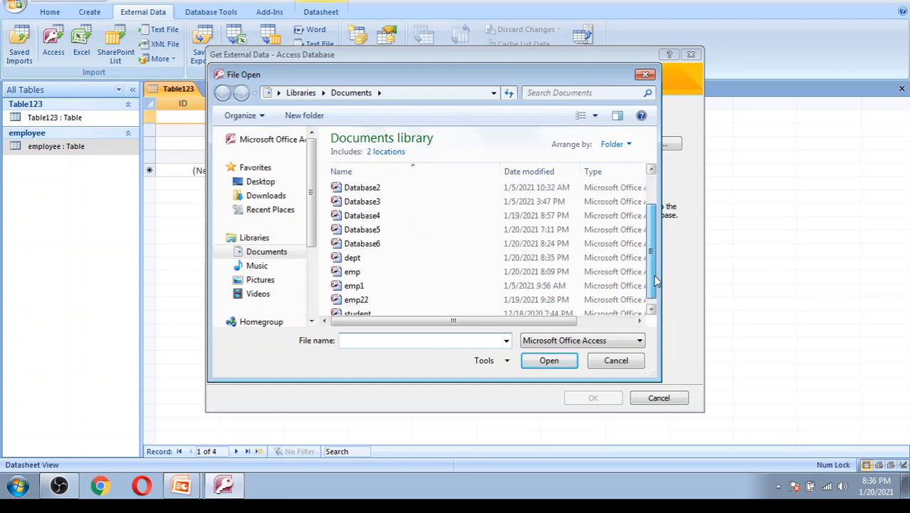
double_click(415, 272)
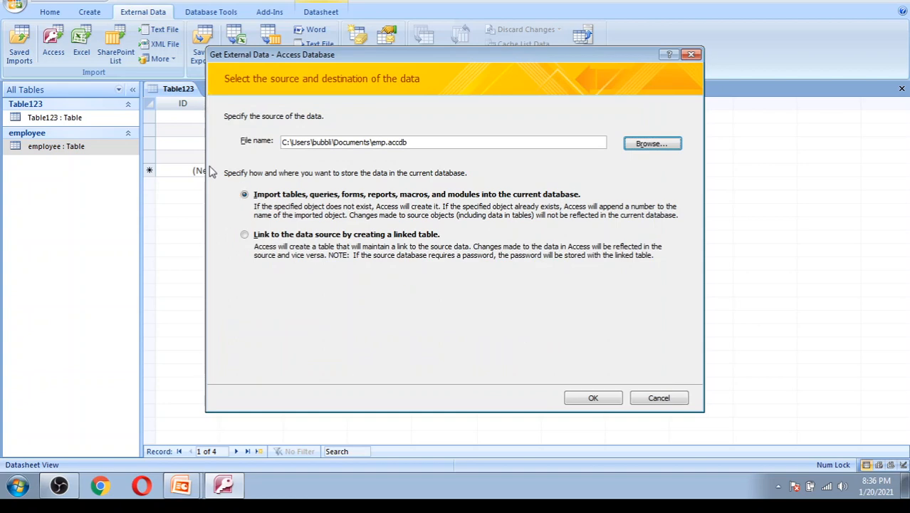
left_click(691, 55)
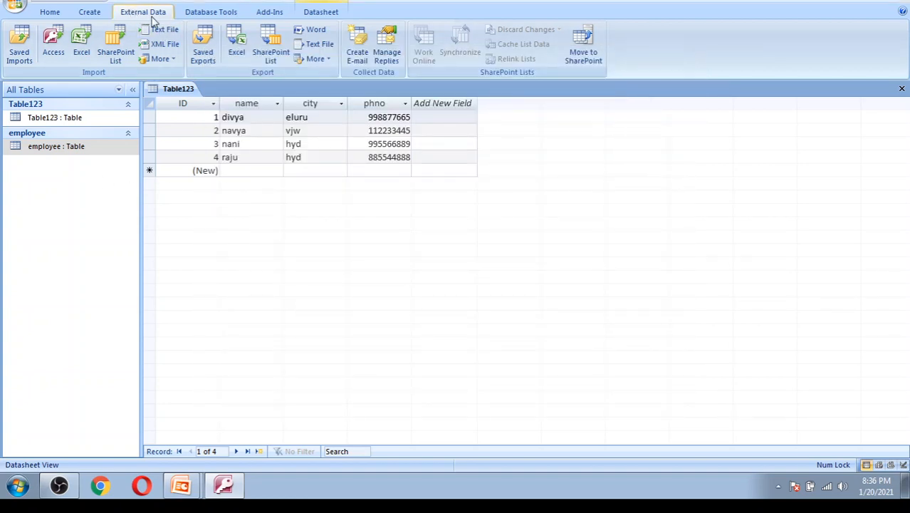
- Import dept.accdb's employee table again as employee1 and open it
left_click(53, 43)
left_click(653, 144)
key("Escape")
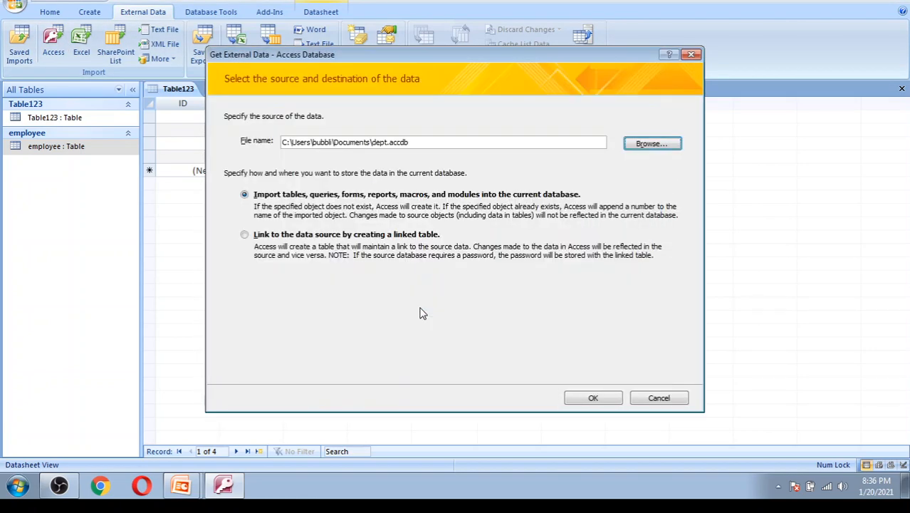
left_click(591, 398)
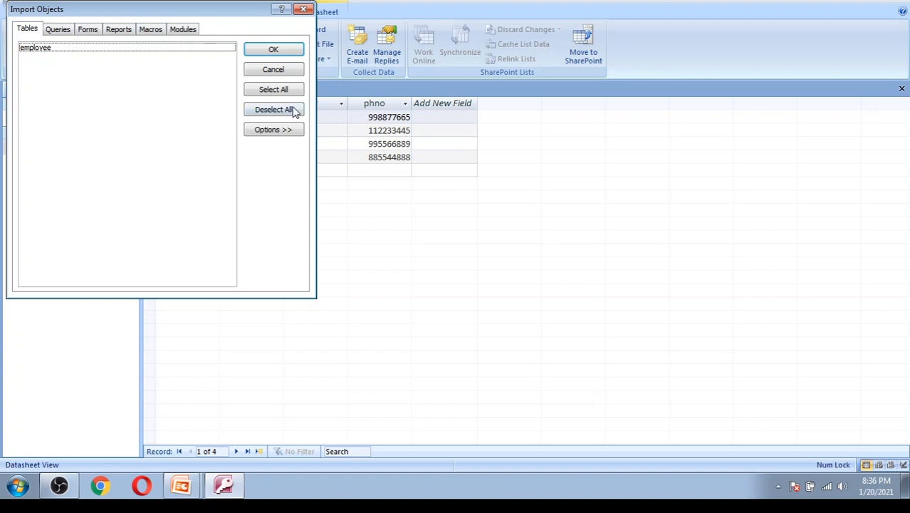
left_click(208, 47)
left_click(281, 49)
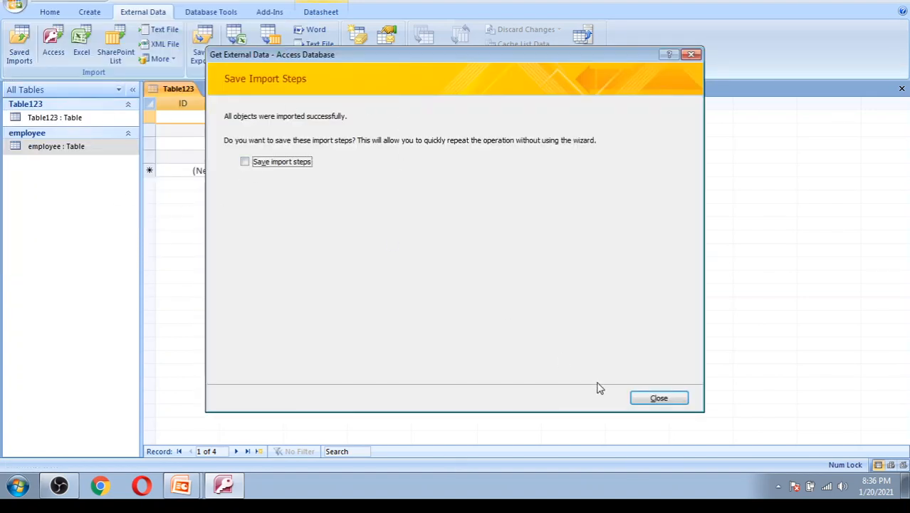
left_click(659, 398)
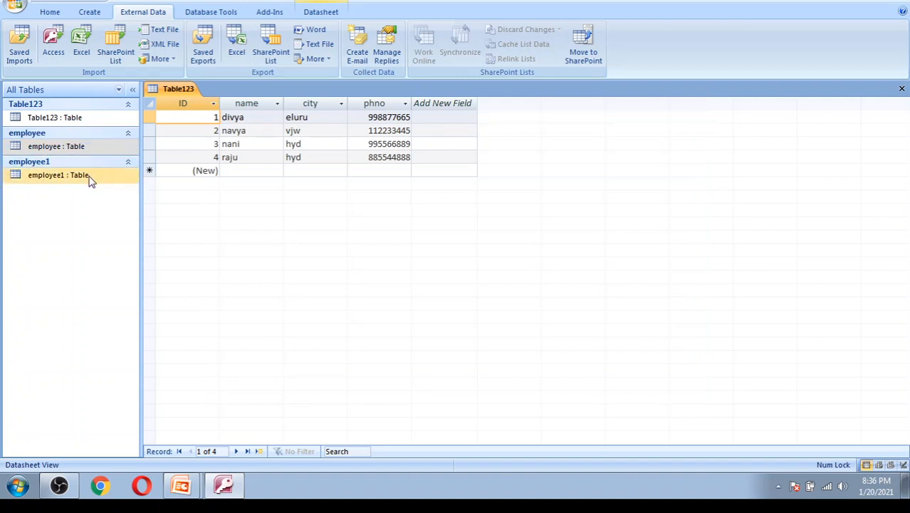
double_click(90, 178)
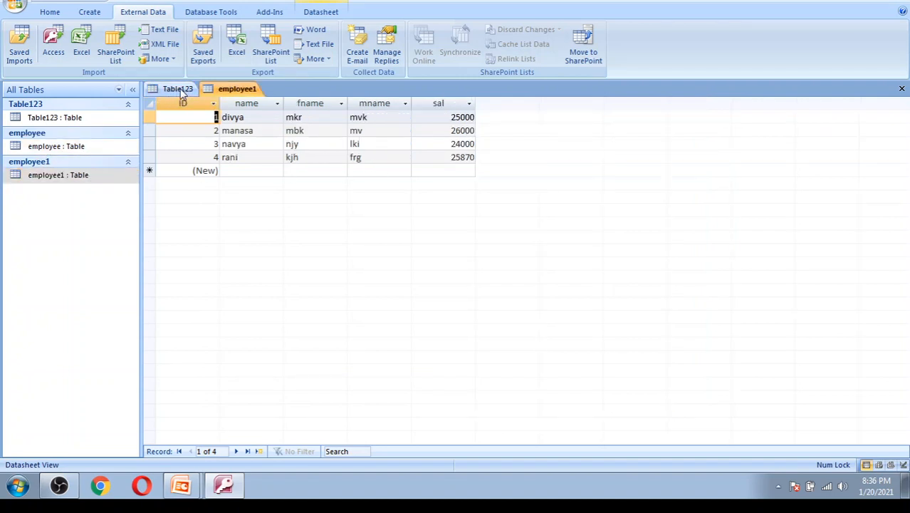
left_click(253, 89)
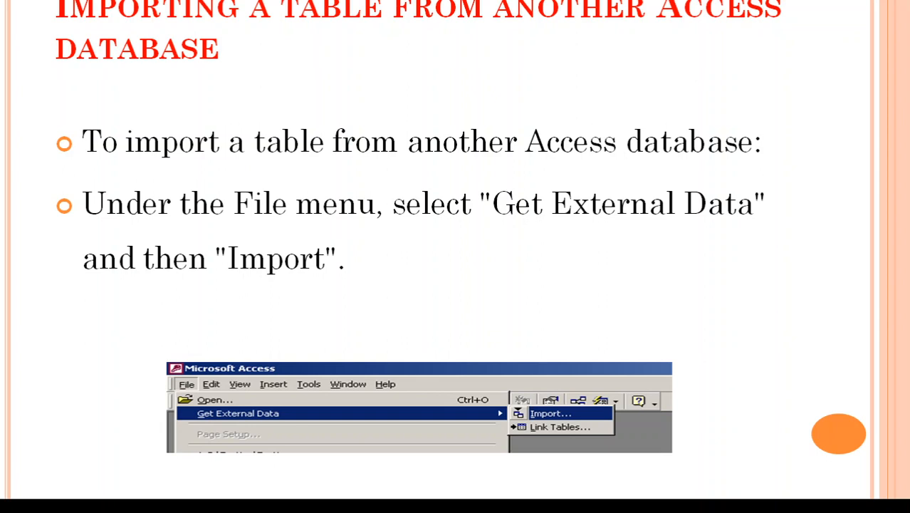
- Advance past the Import dialog and Import Objects slides to the linking-tables slide
key("Right")
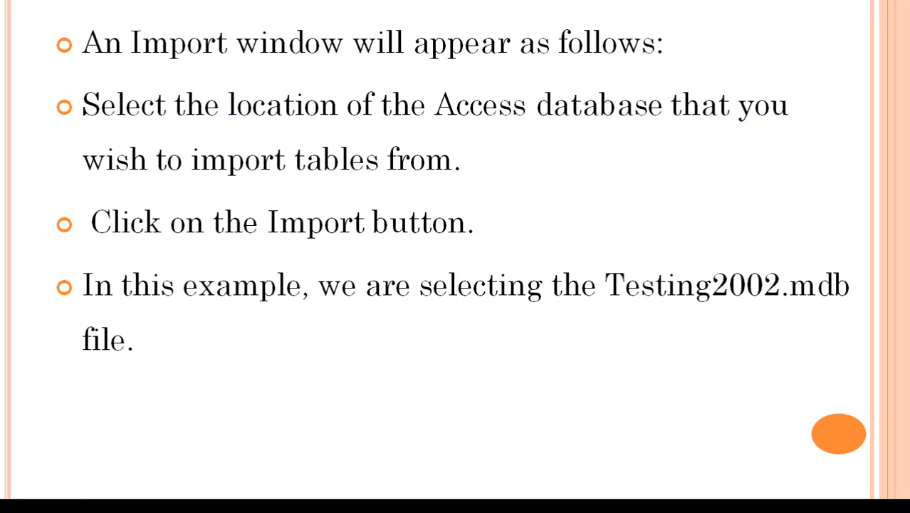
key("Right")
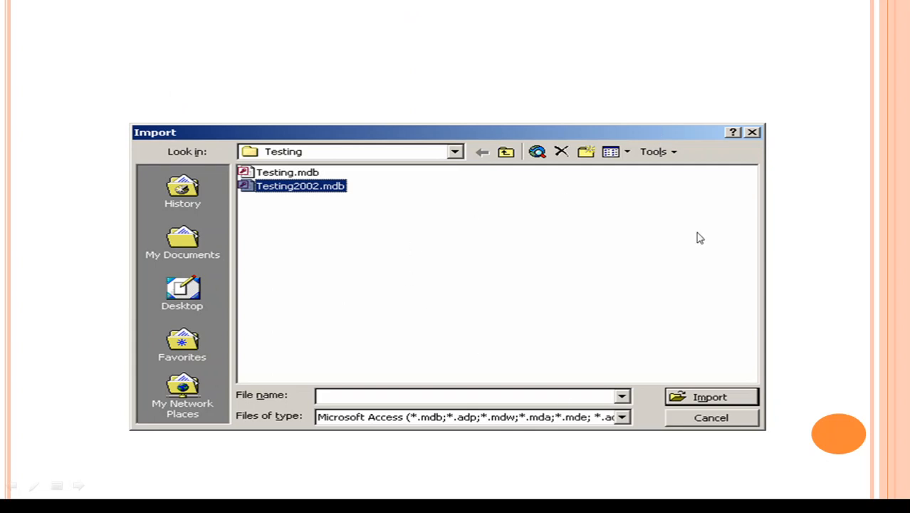
key("Right")
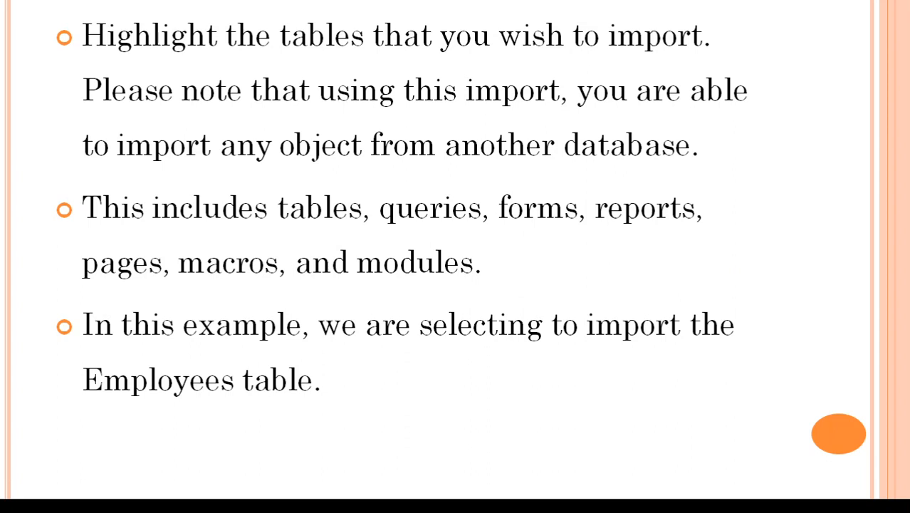
key("Right")
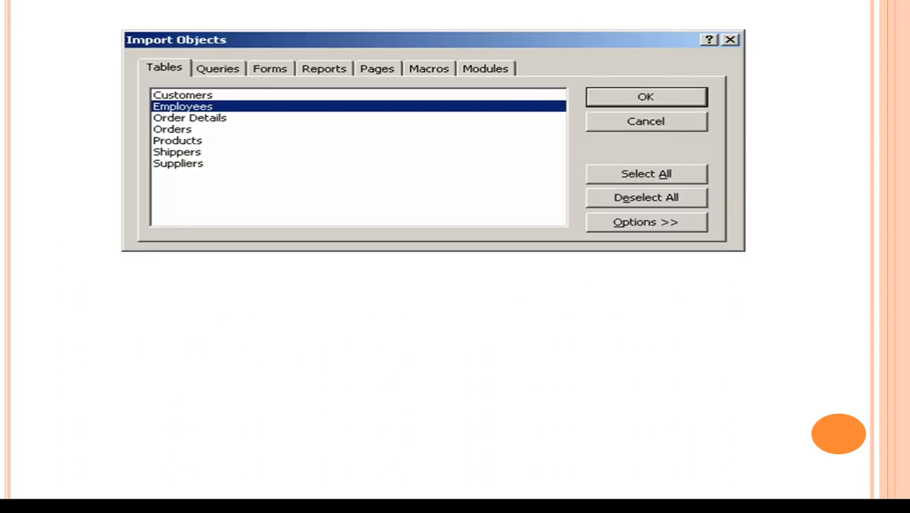
key("Right")
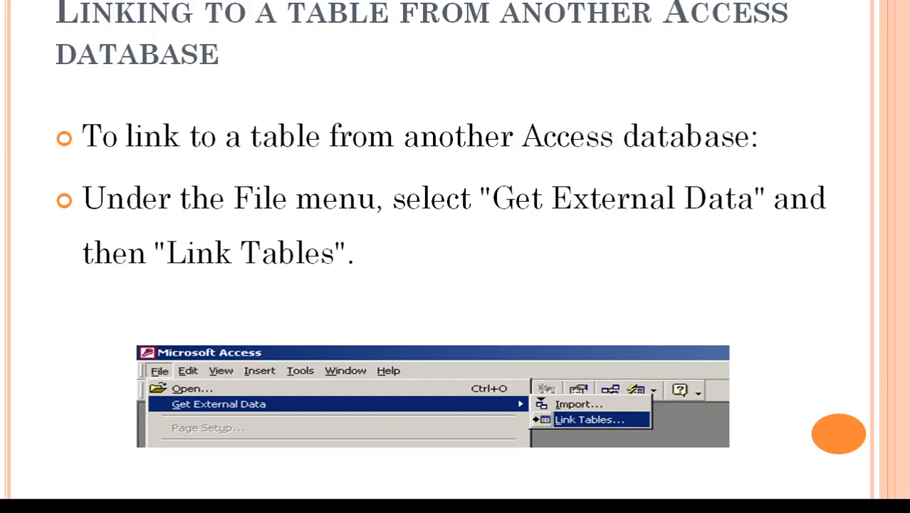